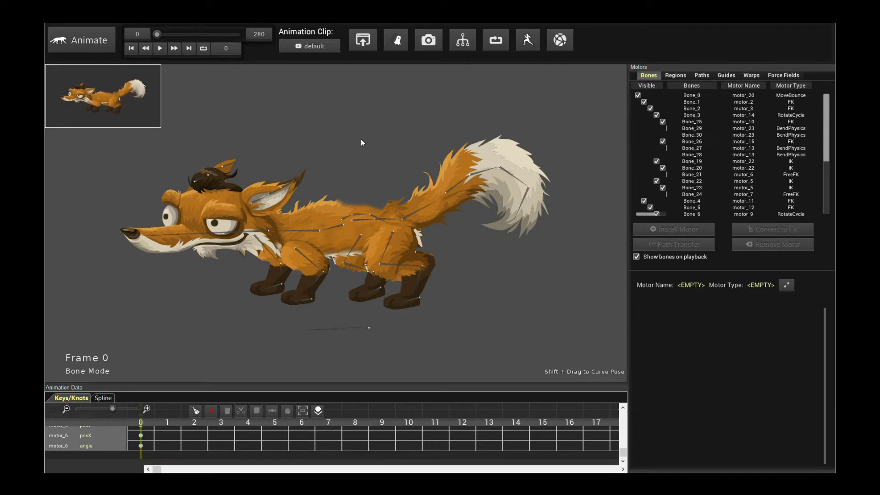
Step: Select a tail bone and play the default animation to examine the bend physics on the tail and ears, stopping playback at the end
click(455, 192)
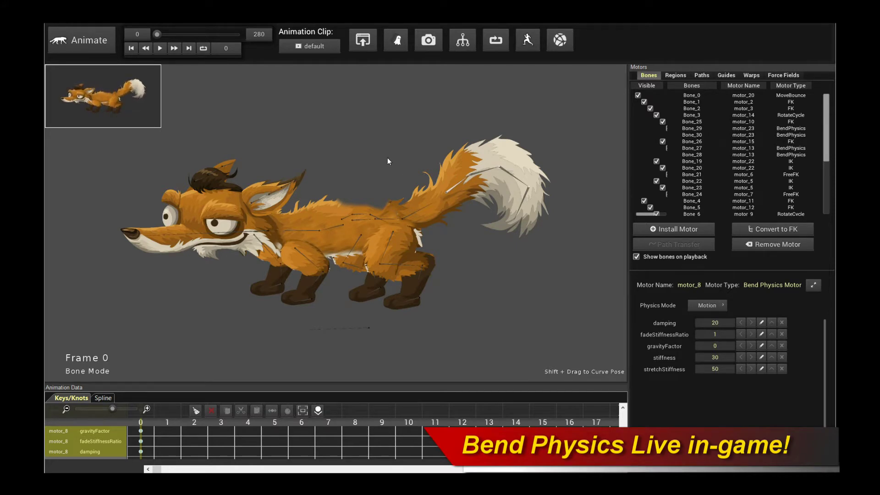
scroll(387, 158, up, 2)
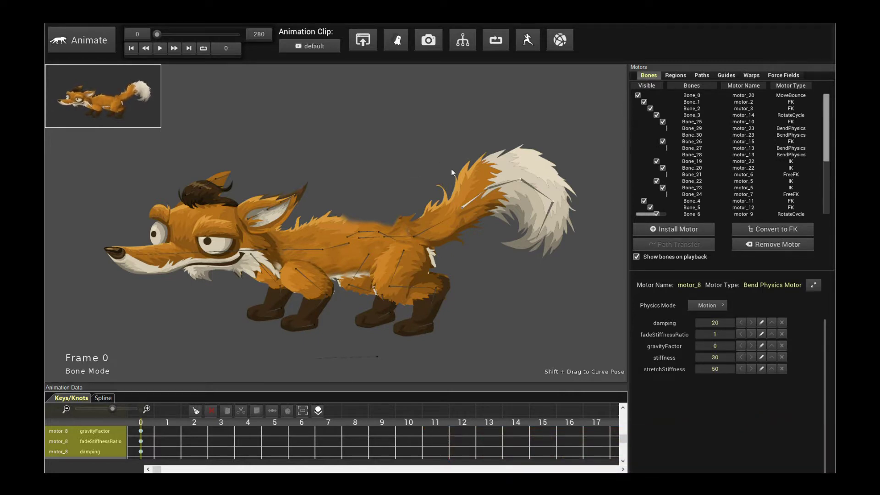
click(161, 49)
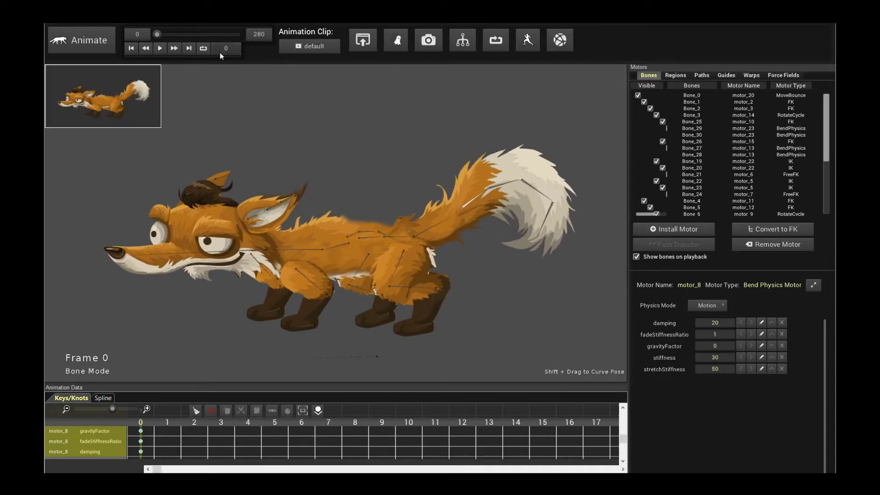
click(159, 48)
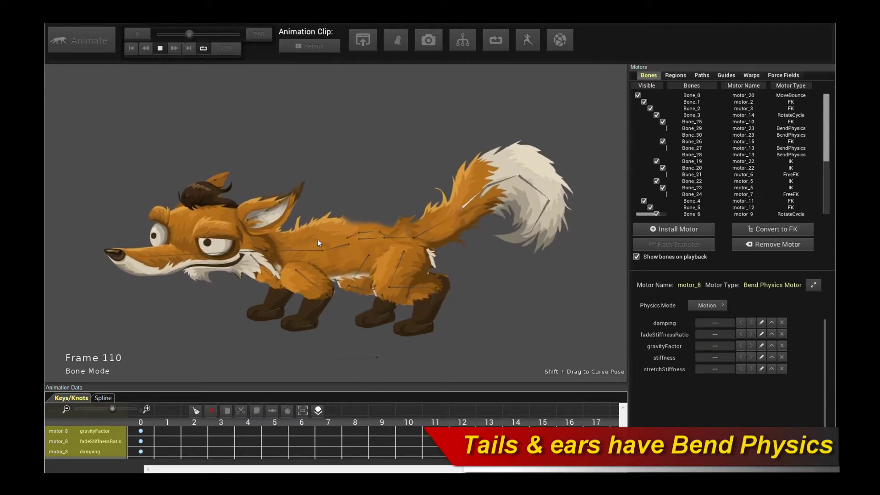
click(159, 49)
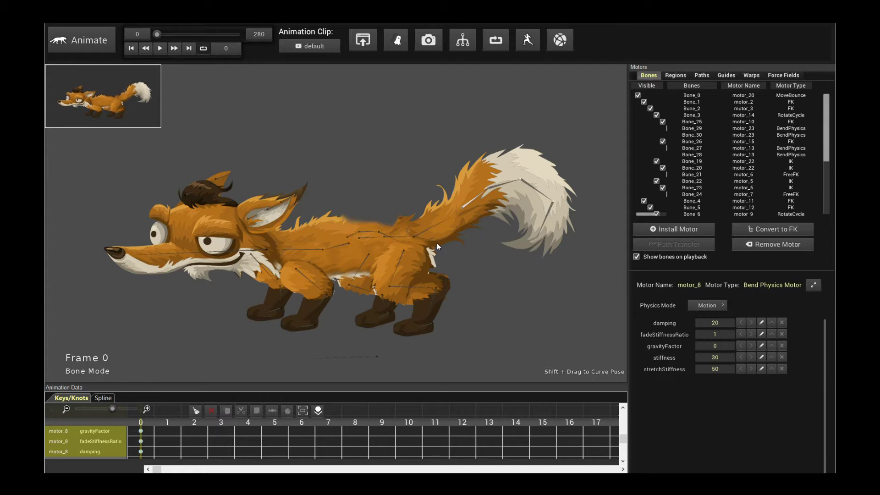
Step: Identify the tail's bend physics chain by selecting Bone_7 through Bone_10, and clear the selection
right_drag(493, 227, 460, 243)
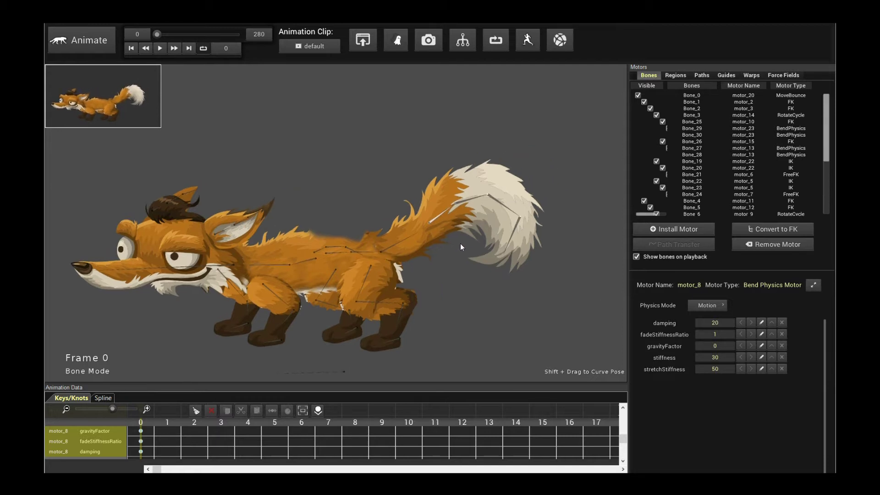
scroll(460, 246, up, 1)
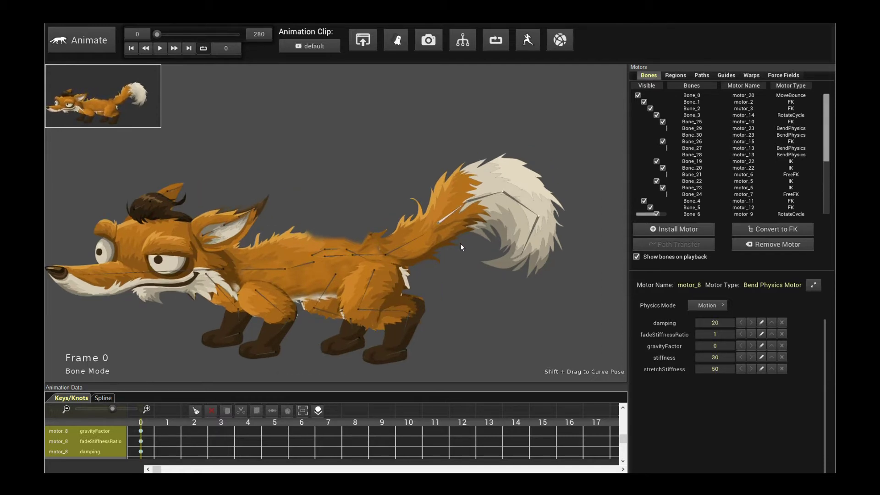
right_drag(460, 246, 391, 259)
scroll(412, 259, up, 2)
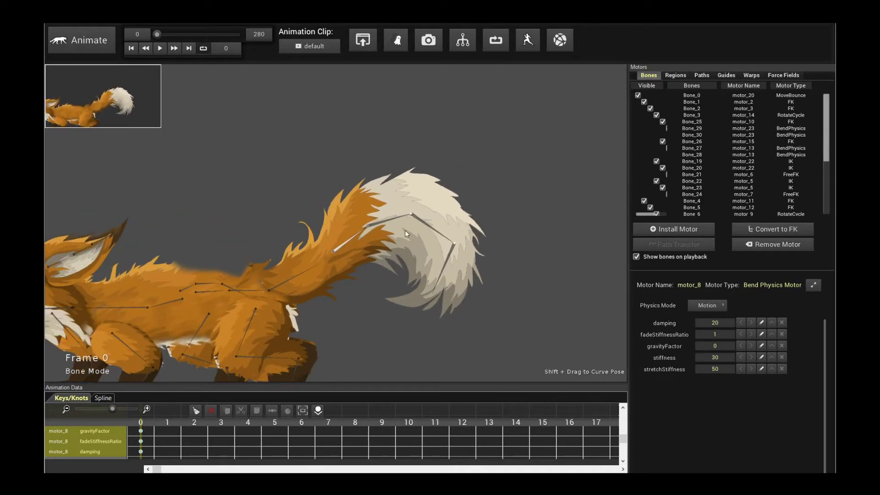
click(396, 218)
scroll(711, 152, down, 5)
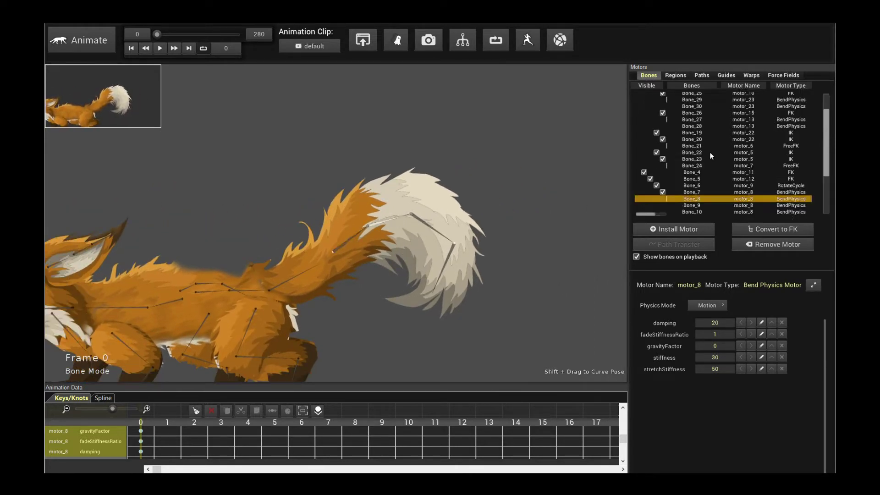
click(347, 240)
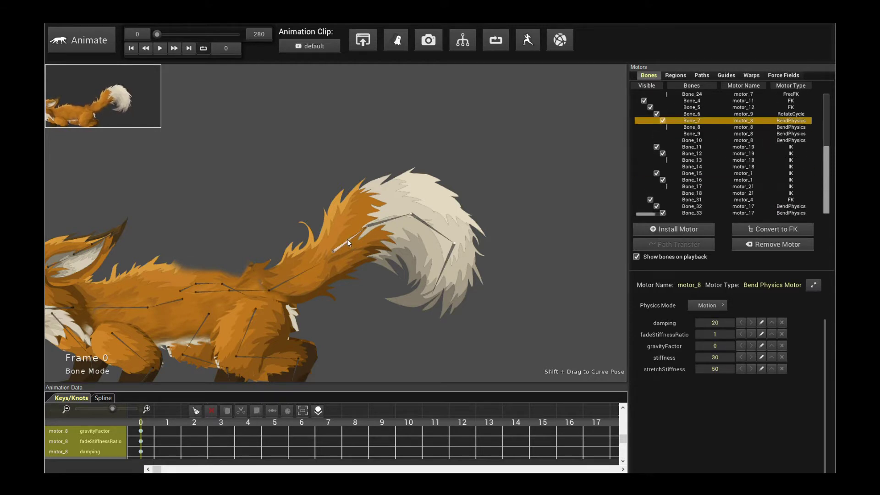
click(343, 204)
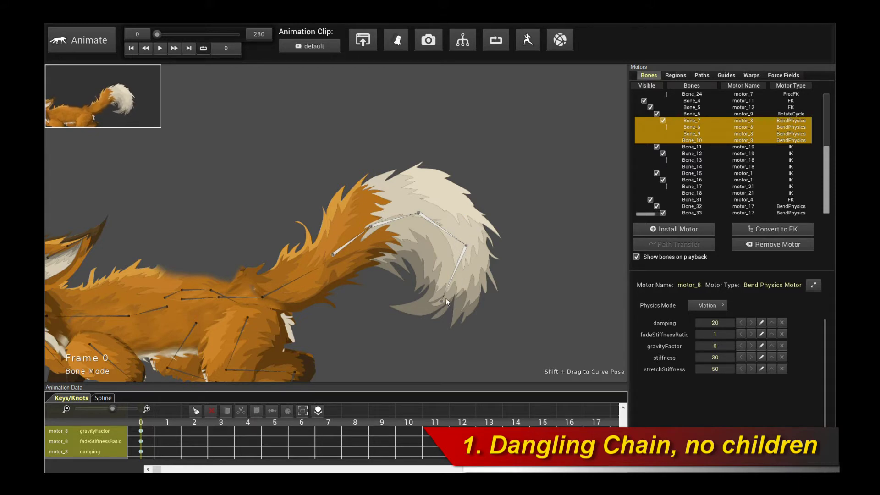
click(405, 314)
scroll(311, 316, up, 2)
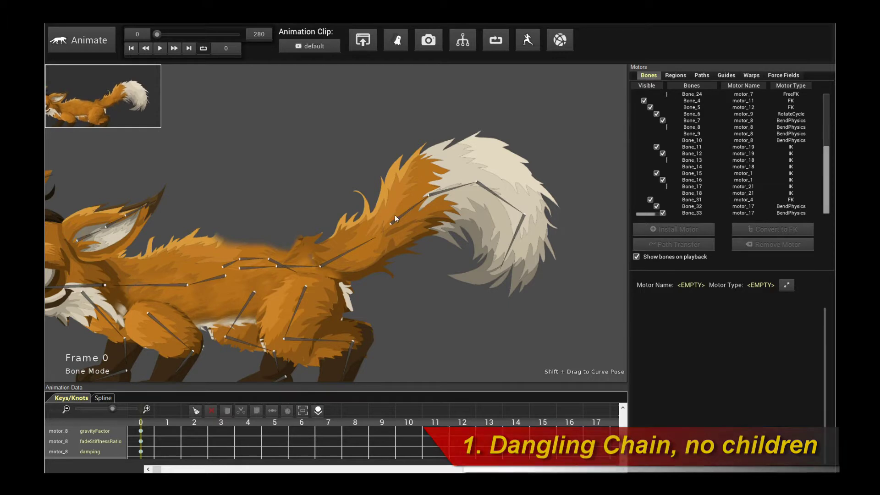
Step: Go through the tail bones one by one from base to tip to examine the dangling chain's parent-child order
click(412, 207)
click(444, 190)
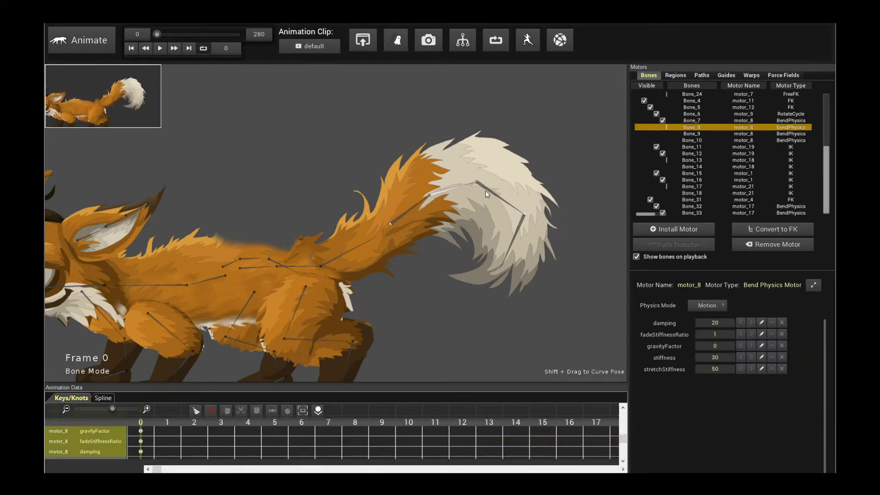
click(491, 193)
click(518, 227)
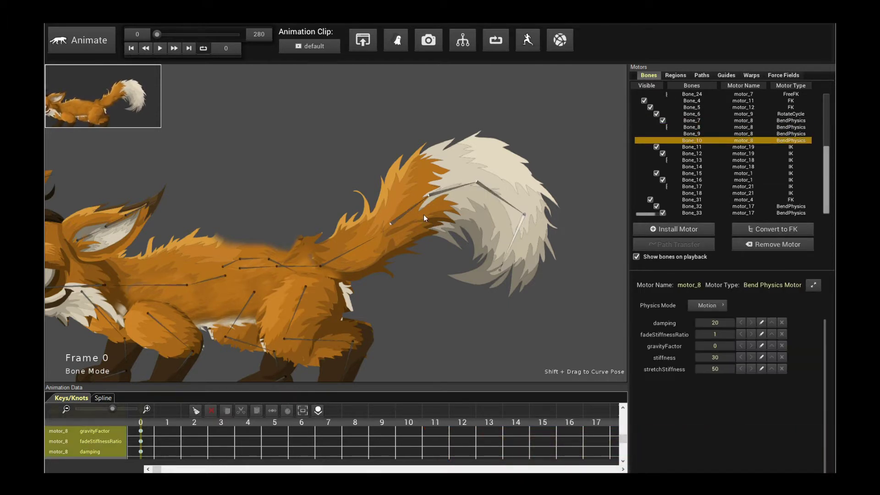
click(411, 208)
click(448, 188)
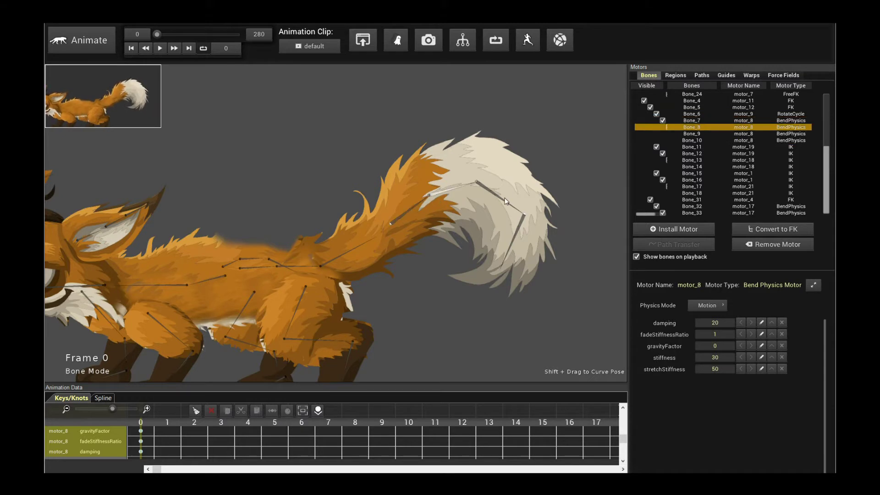
click(497, 196)
click(518, 231)
click(408, 214)
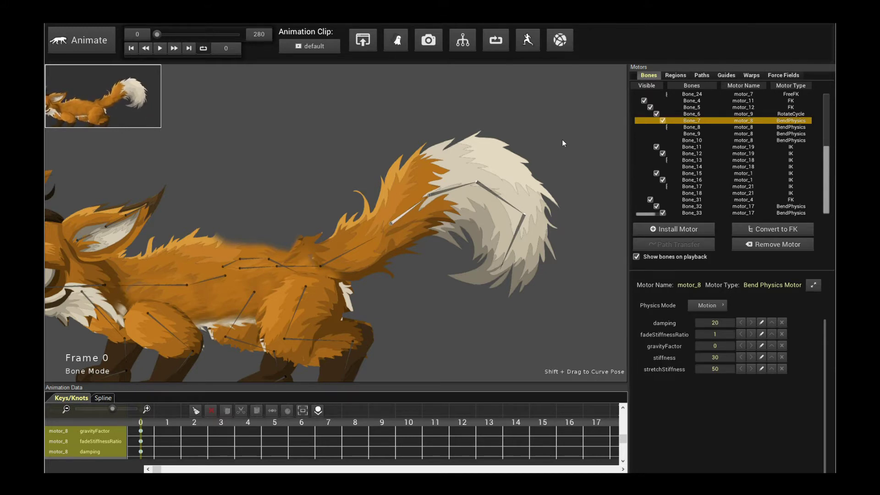
Step: Examine the joints between the tail bones up close for gaps, selecting each bone of the chain in turn
scroll(557, 155, up, 2)
click(466, 200)
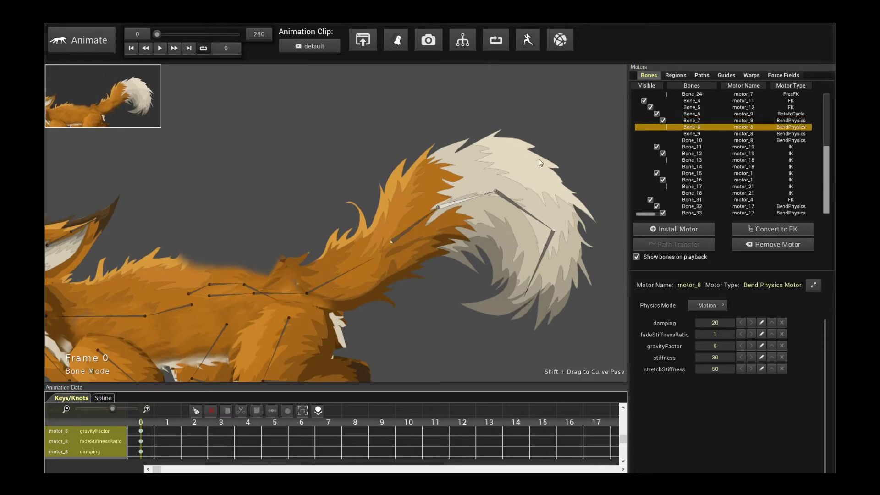
scroll(538, 159, up, 3)
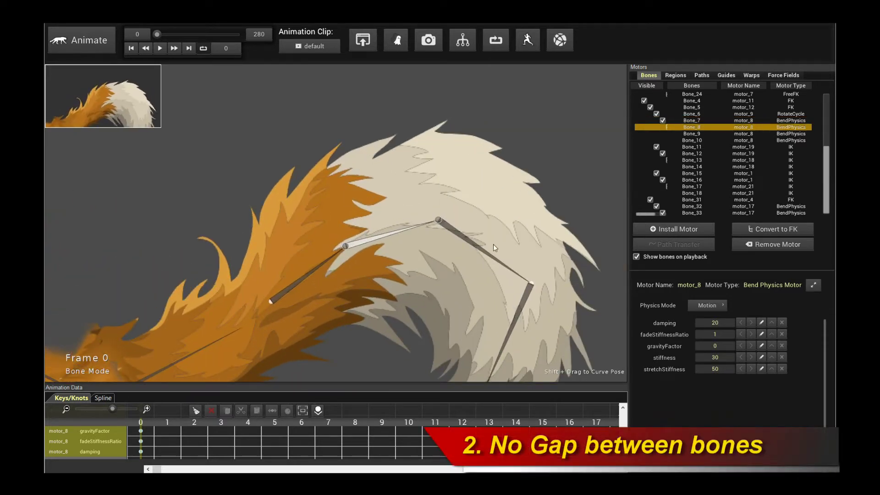
click(307, 273)
click(364, 244)
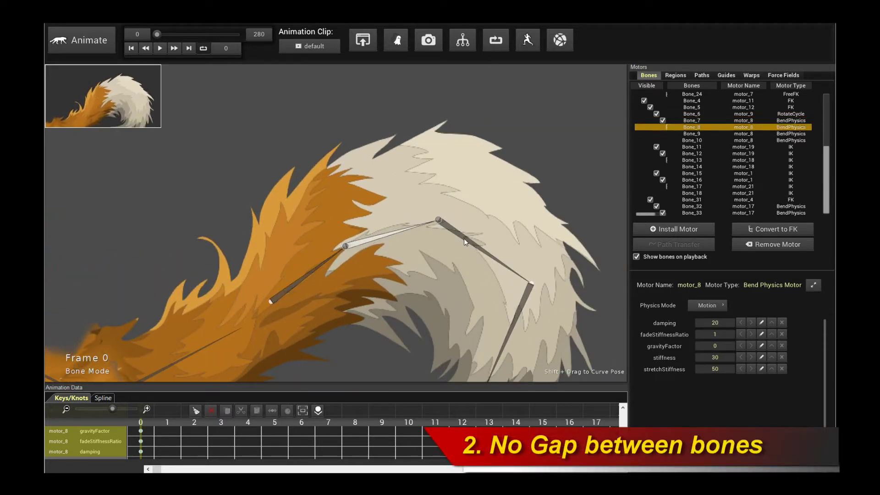
click(471, 242)
click(524, 308)
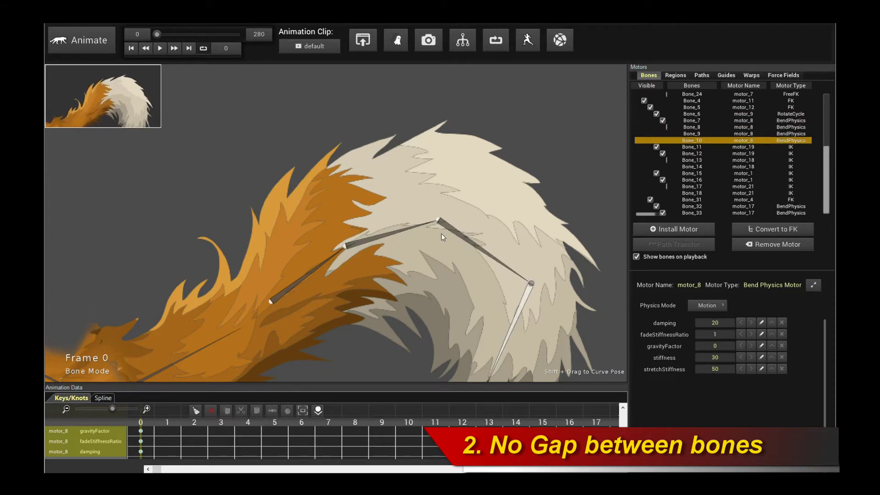
Step: Review how many bones make up the tail's bend physics chain, checking individual bones and finishing on the base bone
scroll(531, 291, down, 2)
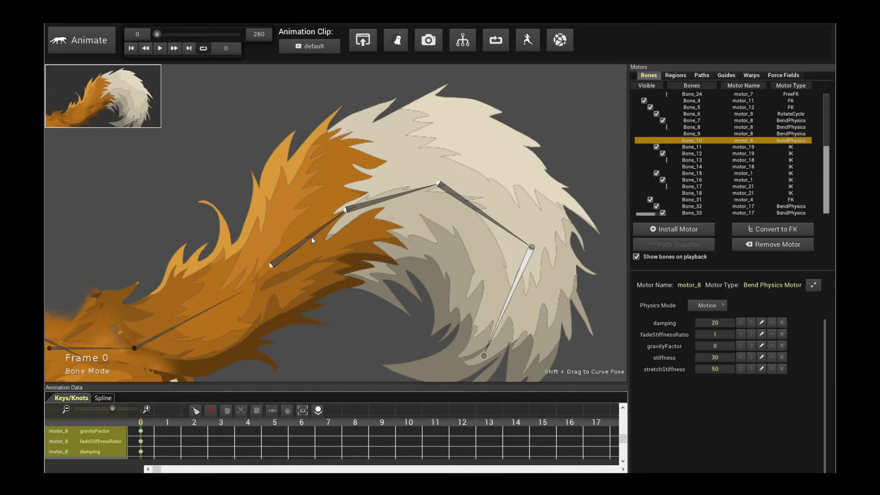
click(491, 216)
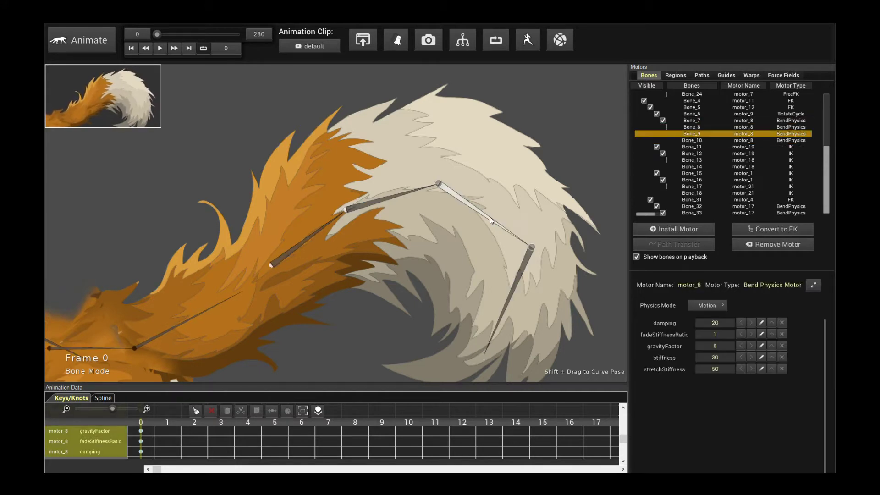
click(527, 262)
click(494, 221)
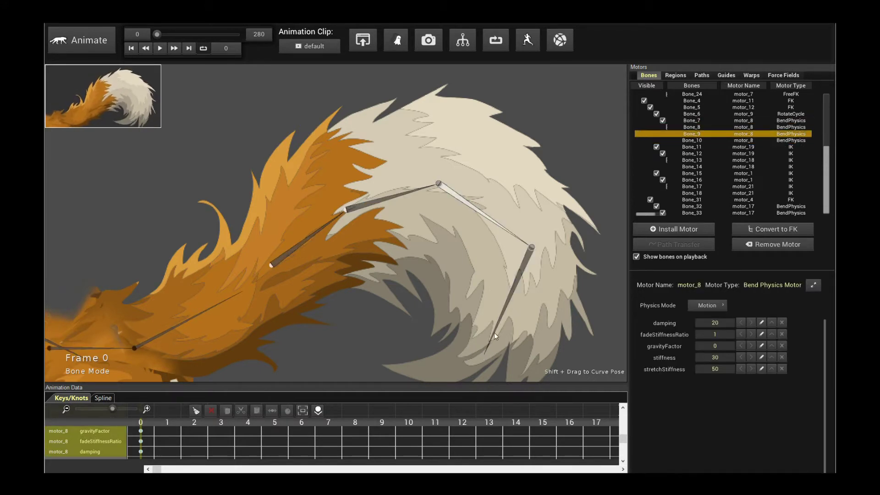
scroll(550, 284, down, 2)
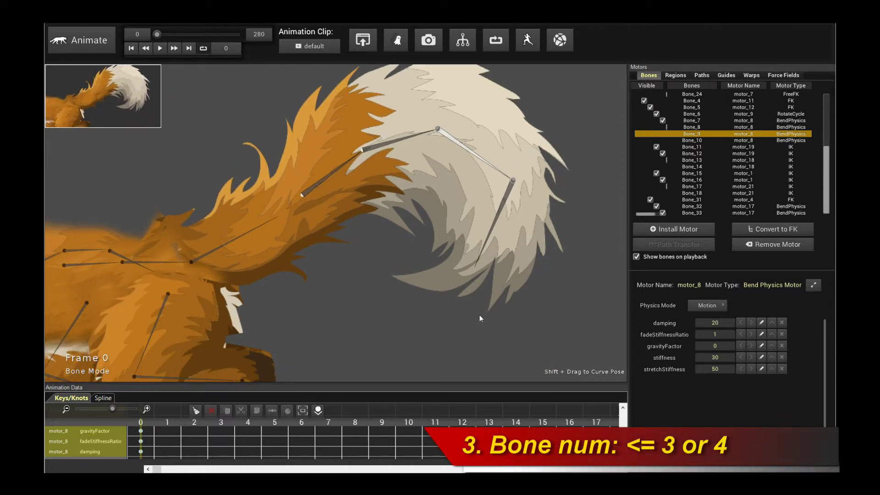
scroll(481, 307, down, 1)
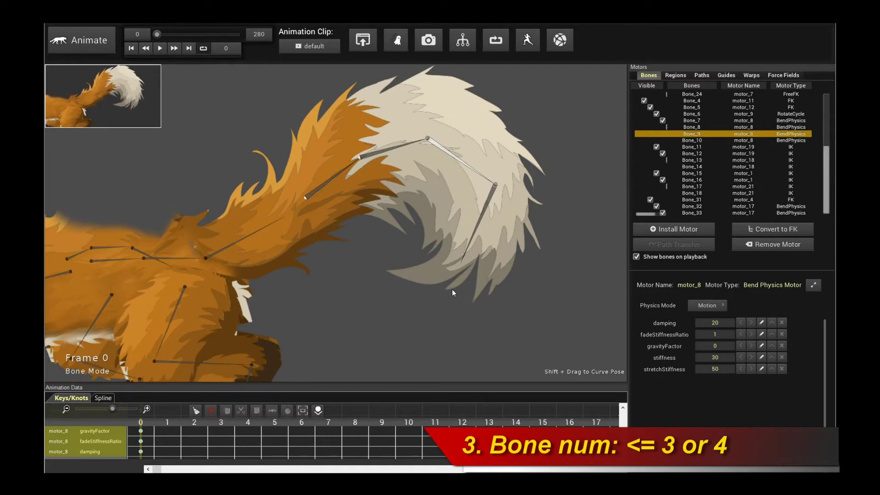
scroll(457, 281, down, 2)
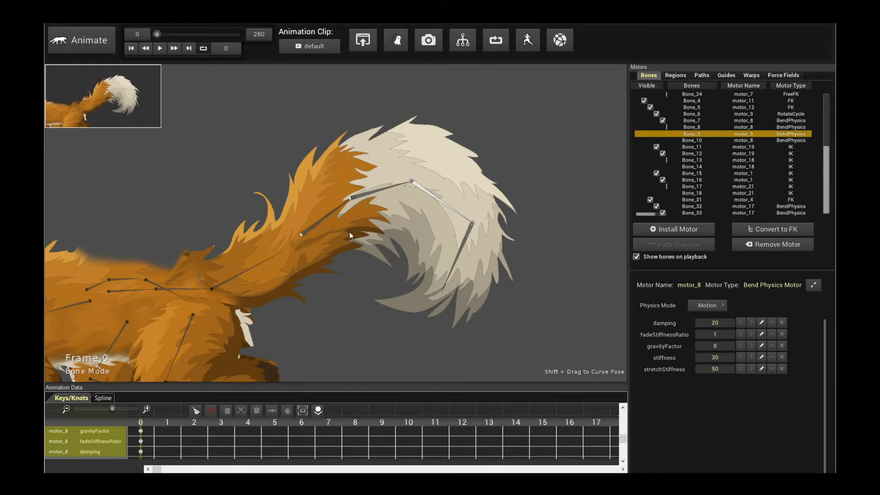
click(471, 240)
click(366, 192)
click(321, 217)
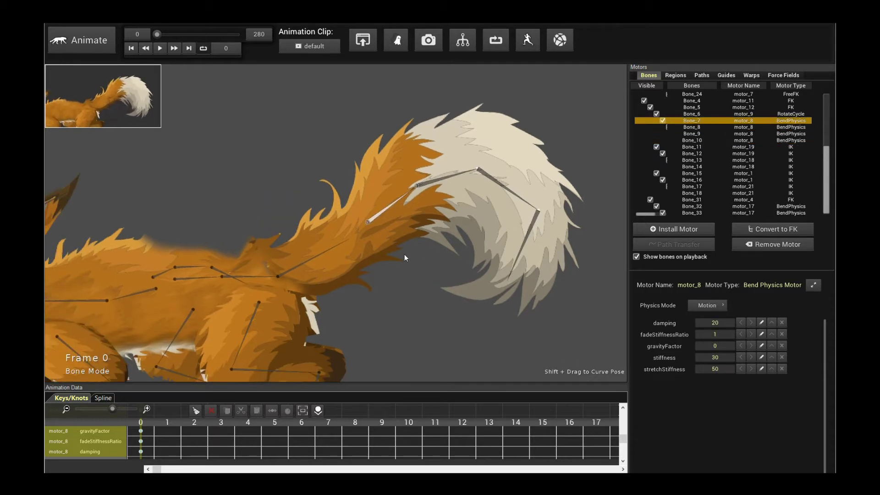
Step: View the game engine export settings and the available export types, and leave them without exporting
middle_drag(374, 273, 529, 274)
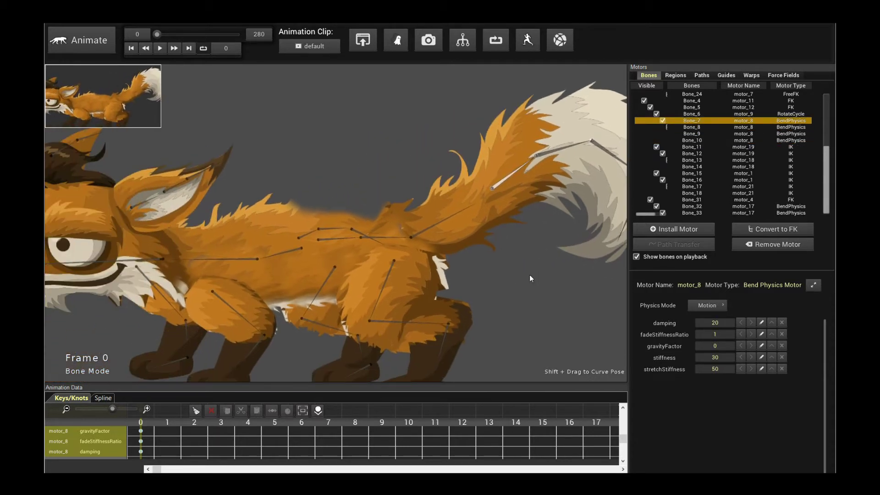
scroll(530, 275, down, 2)
click(370, 46)
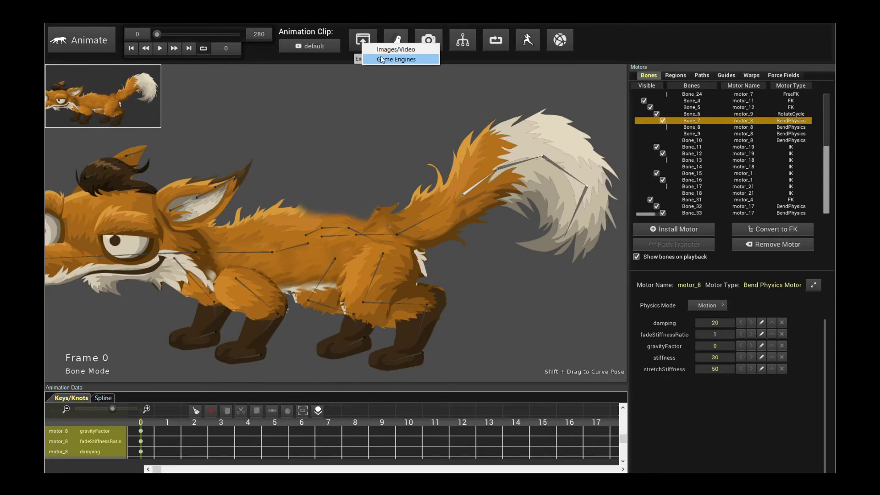
click(381, 59)
click(421, 321)
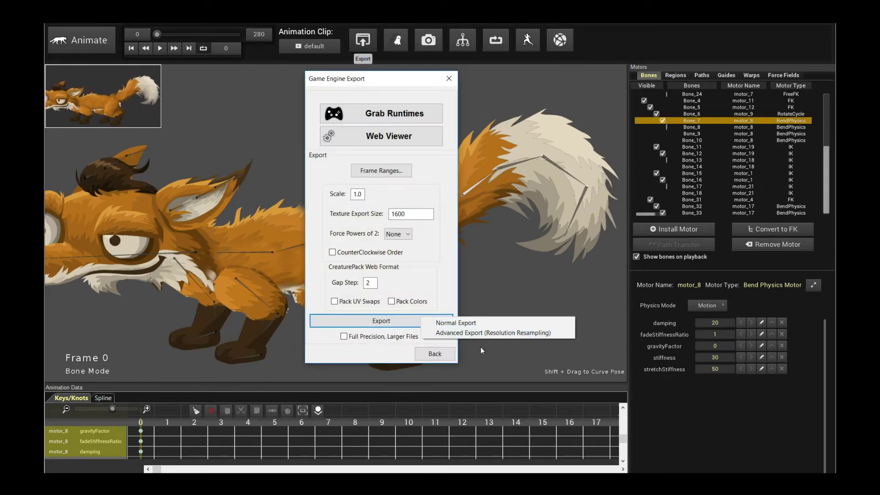
click(442, 354)
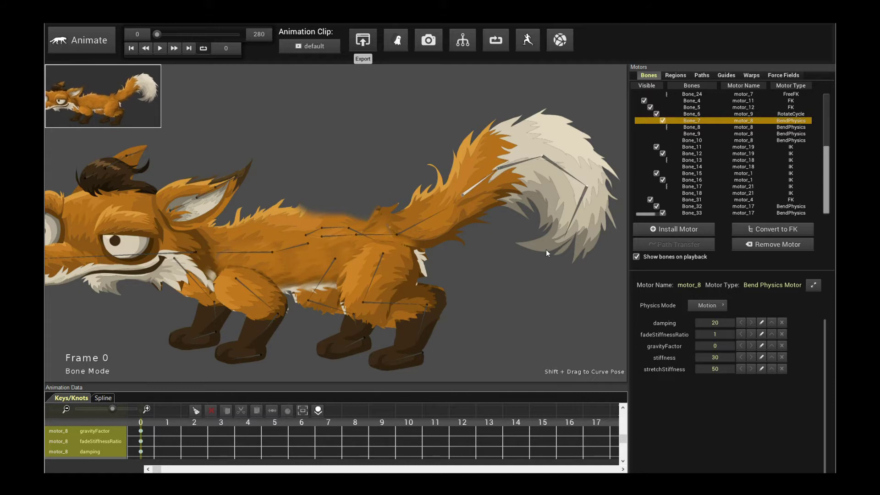
middle_drag(546, 252, 423, 200)
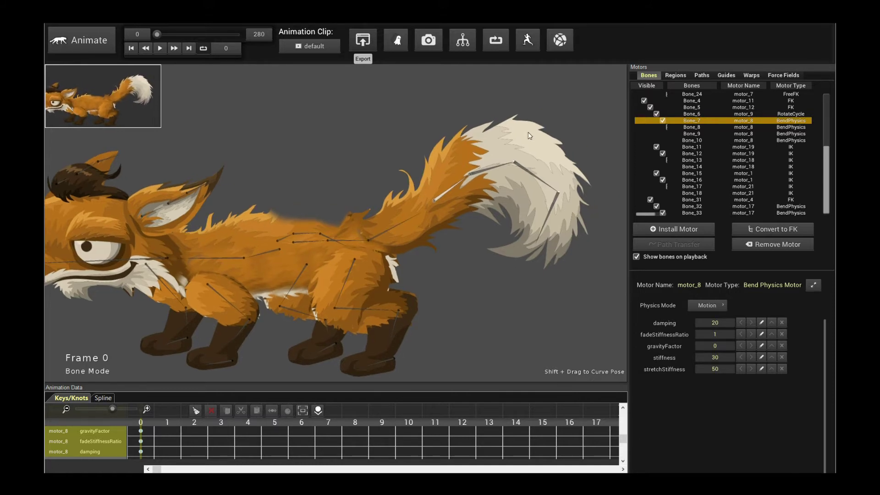
middle_drag(489, 230, 399, 231)
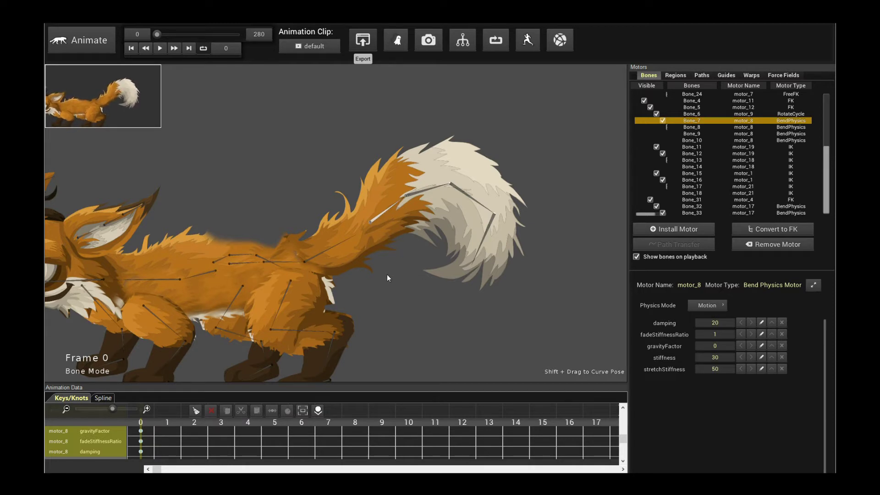
scroll(427, 320, down, 3)
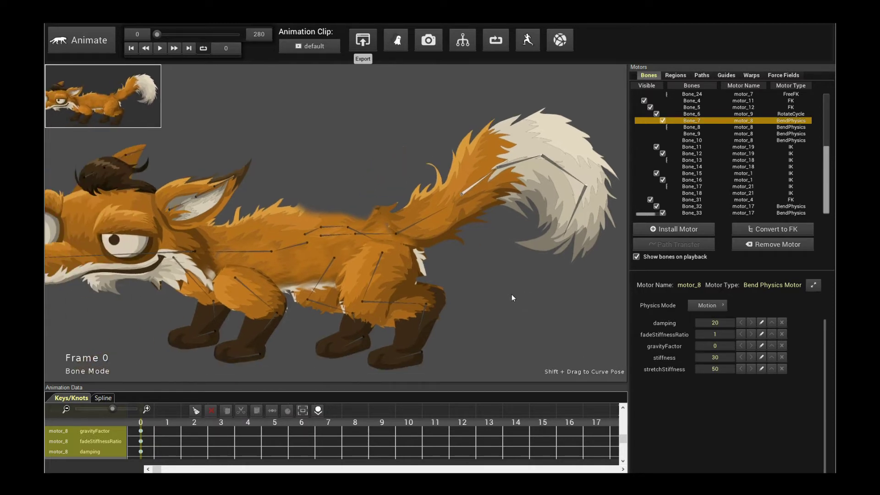
middle_drag(395, 235, 406, 246)
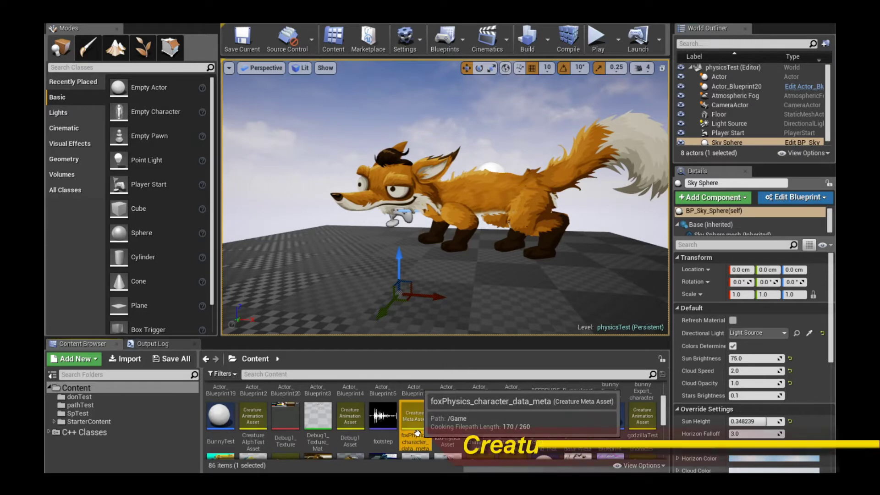
Step: Open the fox actor's blueprint for editing and display its CreatureMesh component in the blueprint viewport
click(484, 186)
click(784, 197)
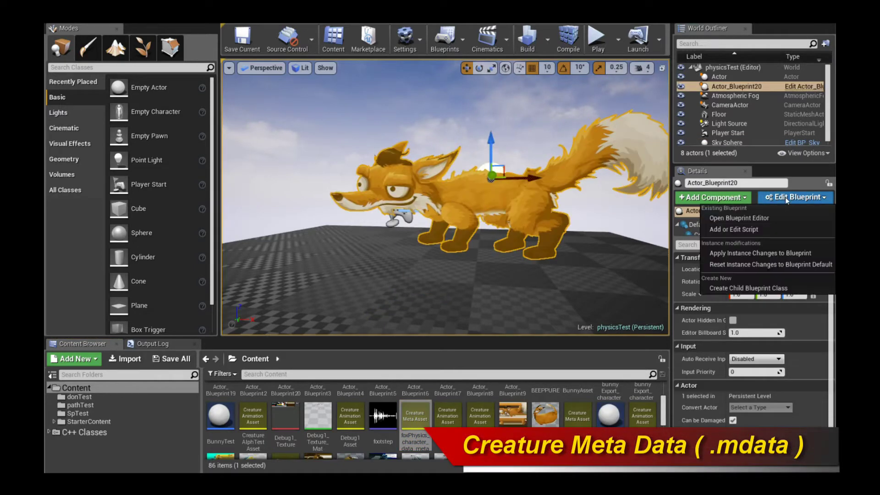
click(782, 215)
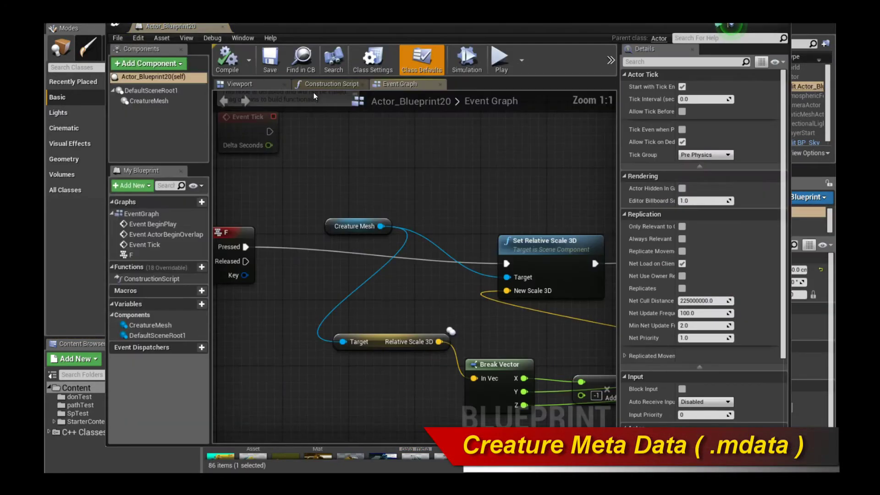
click(150, 101)
click(235, 85)
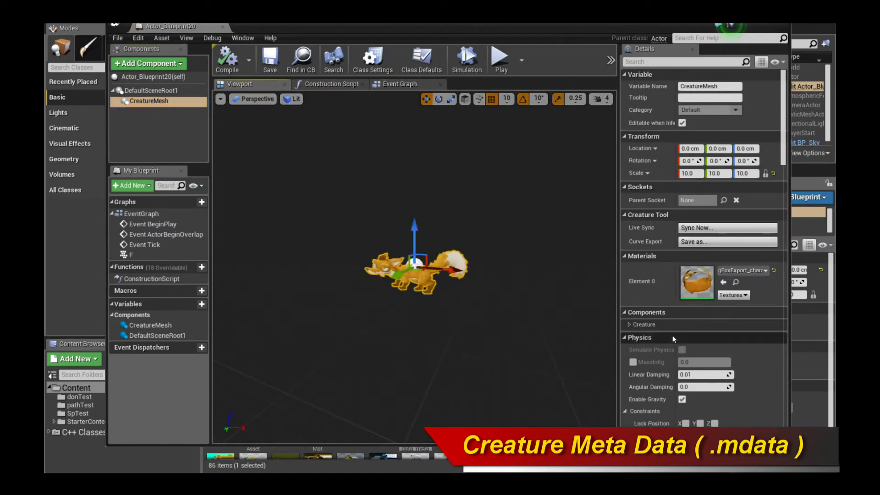
Step: Assign foxPhysics_character_data_meta as the CreatureMesh's Creature Meta Asset, widening the property names to read them, and close the blueprint
click(644, 324)
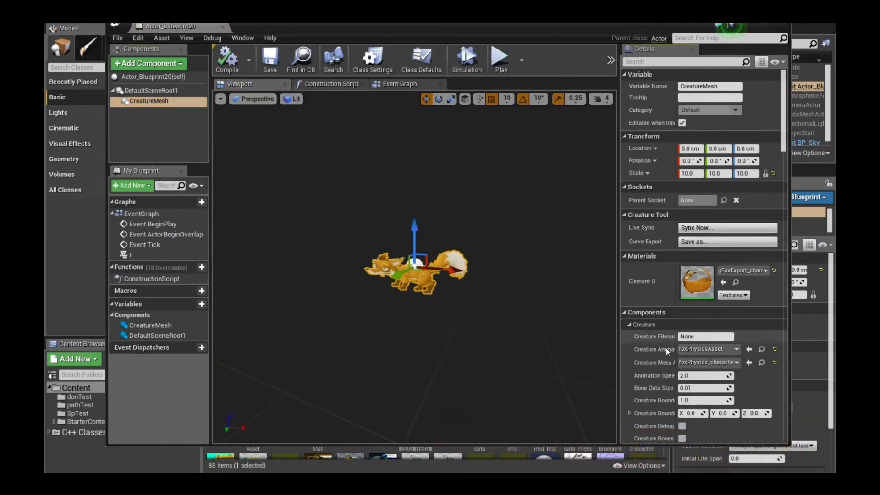
click(677, 324)
click(636, 325)
drag(675, 335, 703, 329)
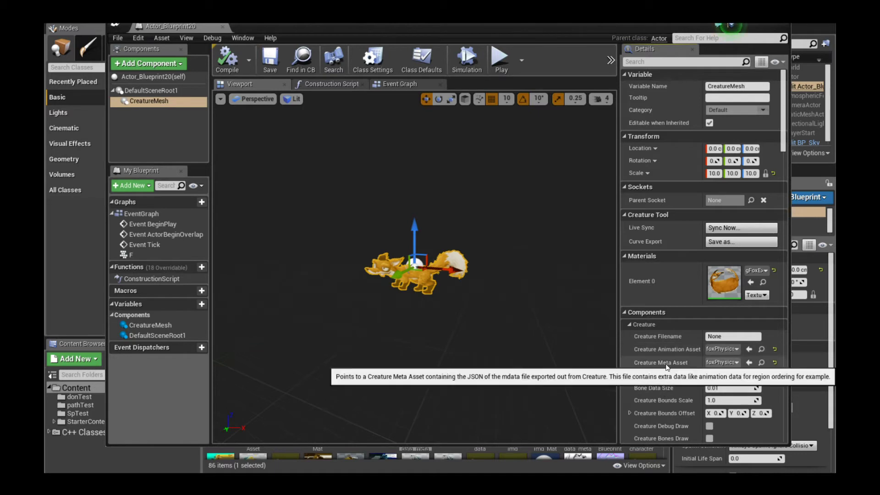
click(726, 362)
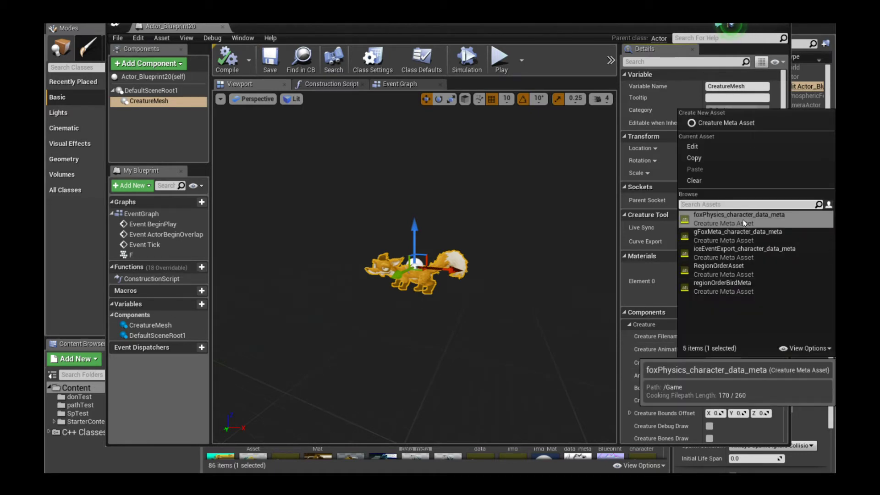
click(741, 219)
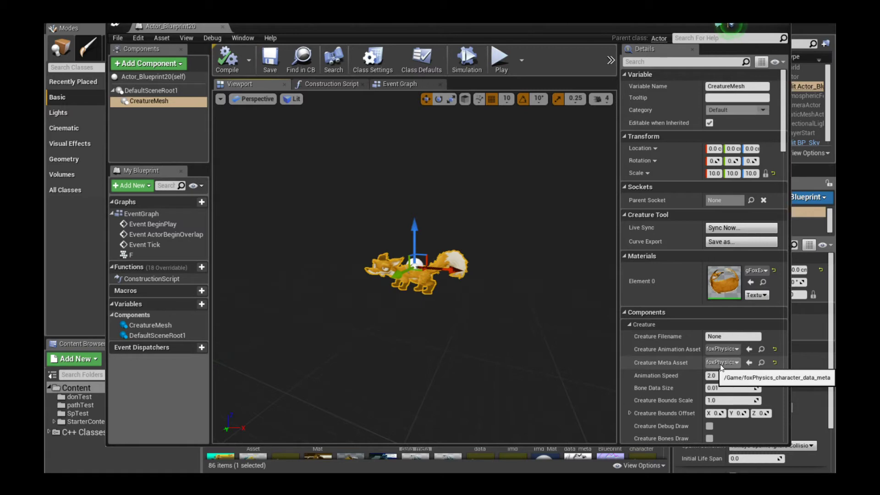
click(777, 23)
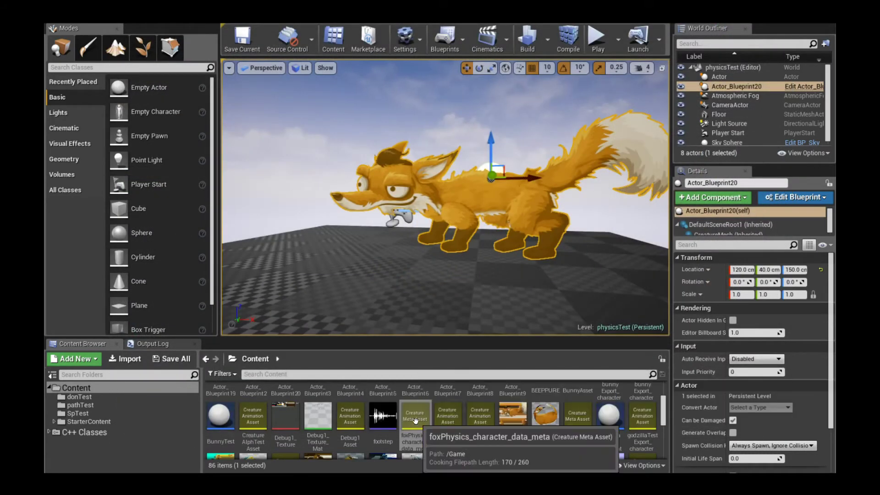
Step: Open the foxPhysics_character_data_meta asset and expand Bend Physics Chains 0, 1 and 2 to examine their motor properties
double_click(414, 439)
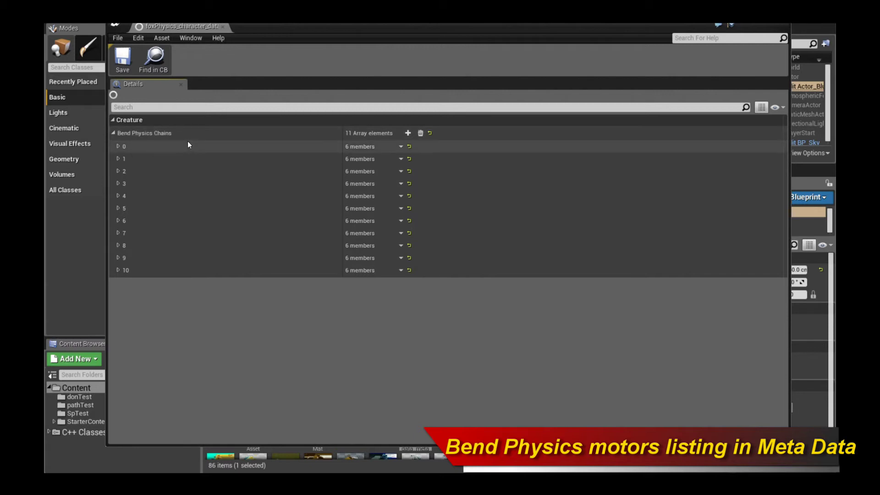
click(119, 145)
click(119, 232)
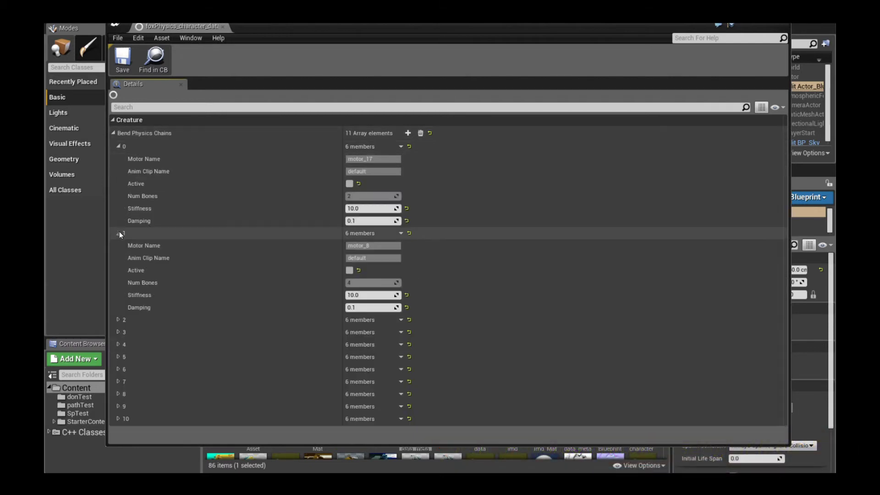
click(117, 320)
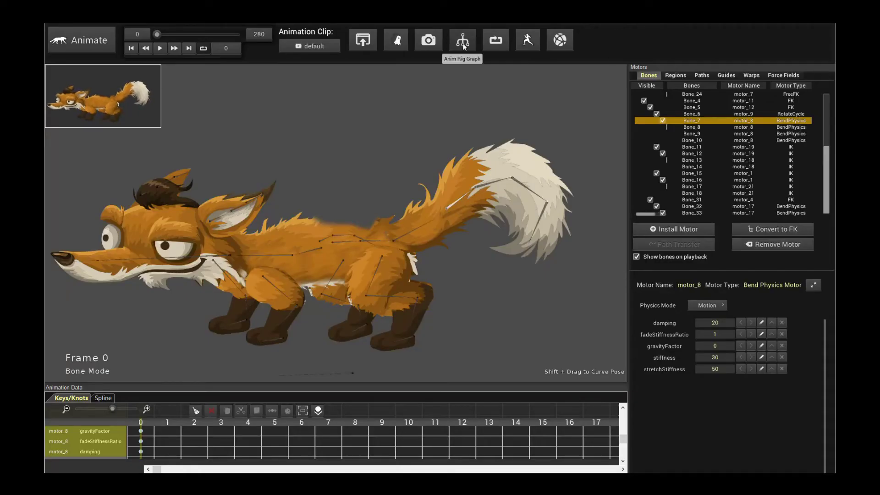
Step: Switch to Creature and open the Anim Rig Graph to view the motors under meshBendPhysicsMotor
click(463, 41)
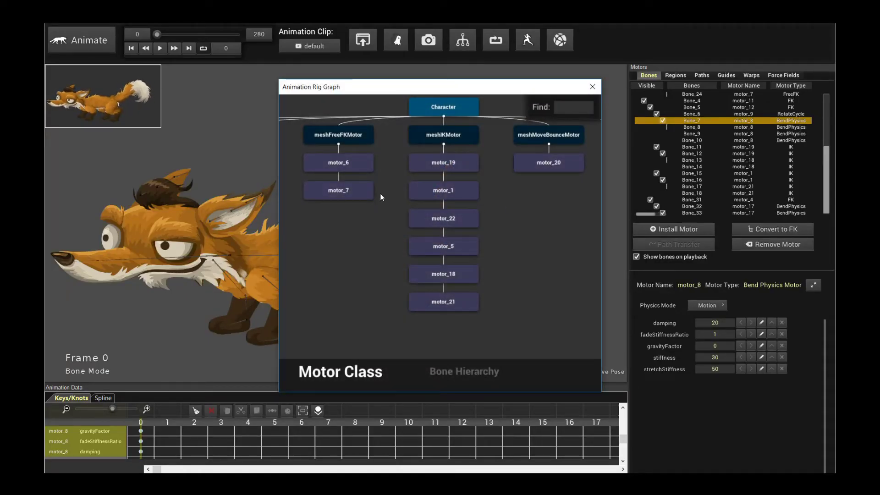
scroll(420, 239, up, 2)
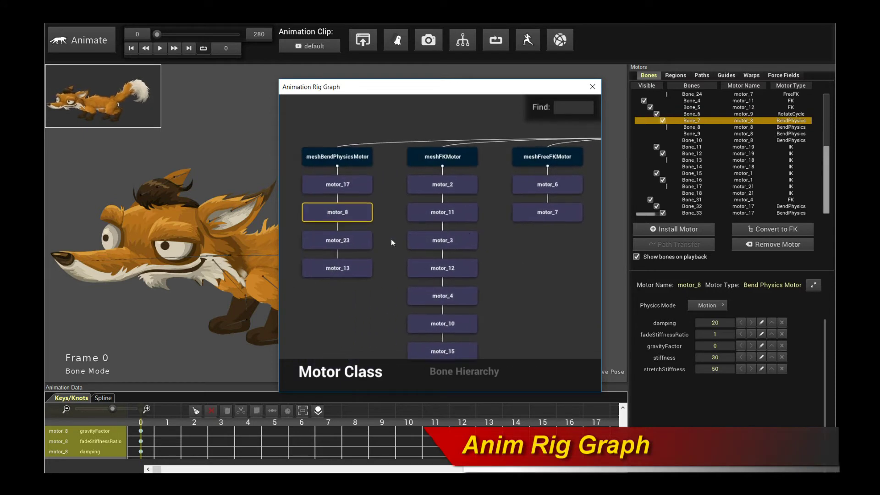
drag(406, 103, 627, 114)
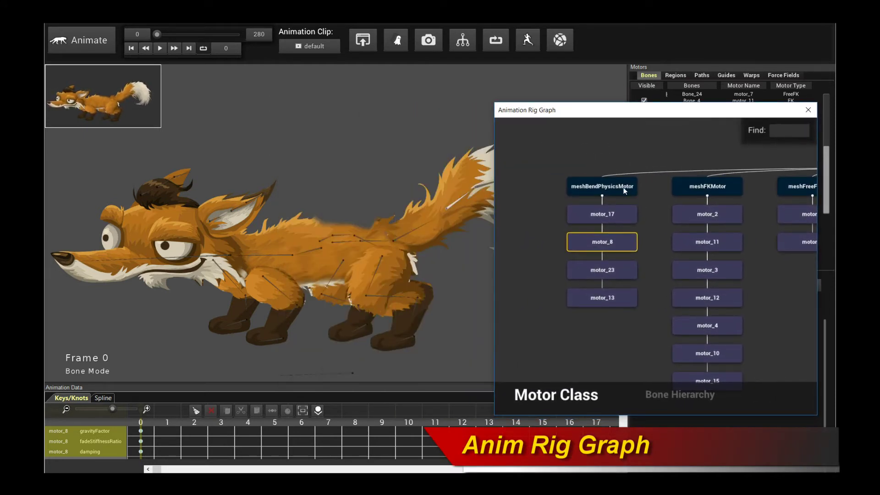
Step: Go through motor_23, motor_13, motor_8 and motor_17 in the rig graph to see which bones each one drives
click(617, 272)
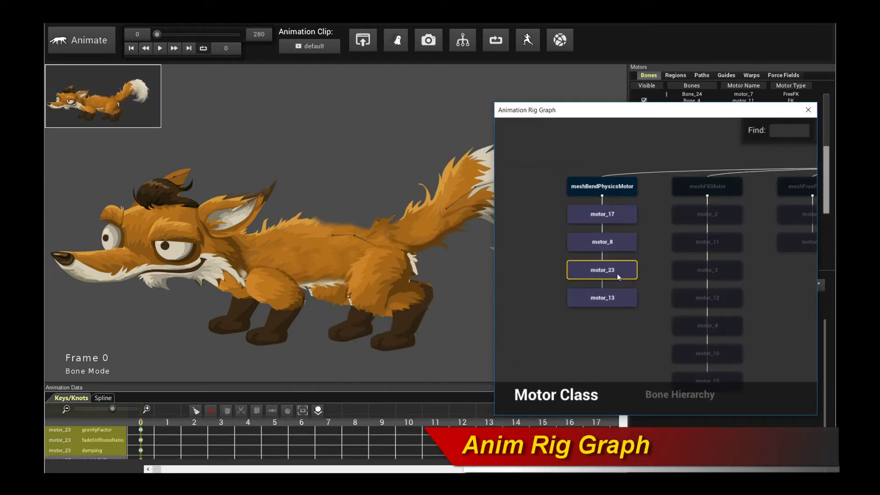
click(620, 299)
click(617, 272)
click(618, 243)
click(609, 215)
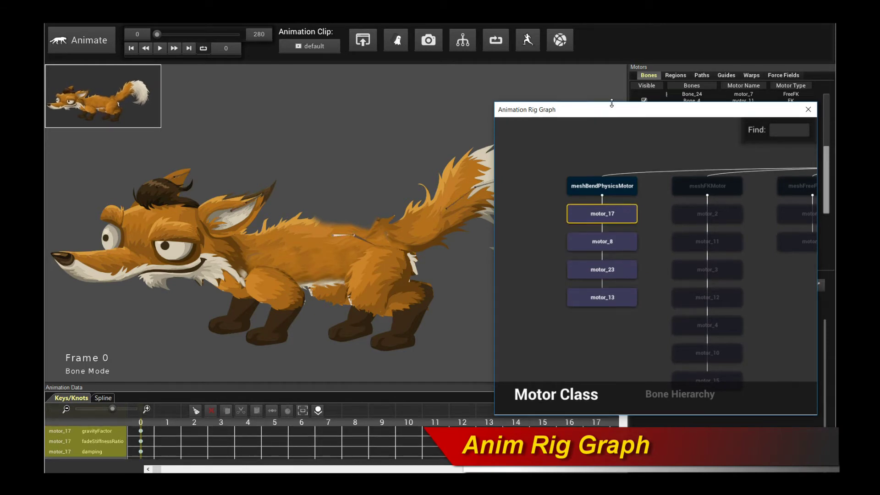
Step: Examine up close the bones of motor_8 on the tail and motor_23 on the ear, and select the bone of motor_13
drag(612, 106, 724, 150)
scroll(555, 194, up, 3)
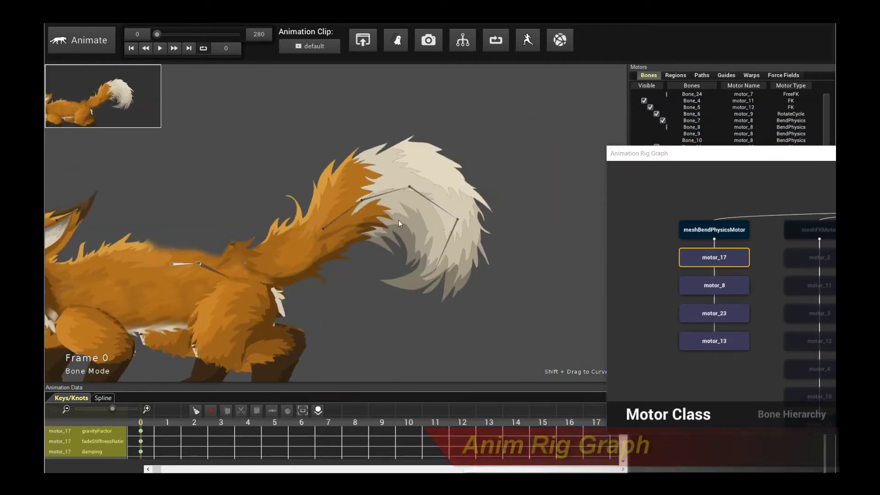
click(709, 289)
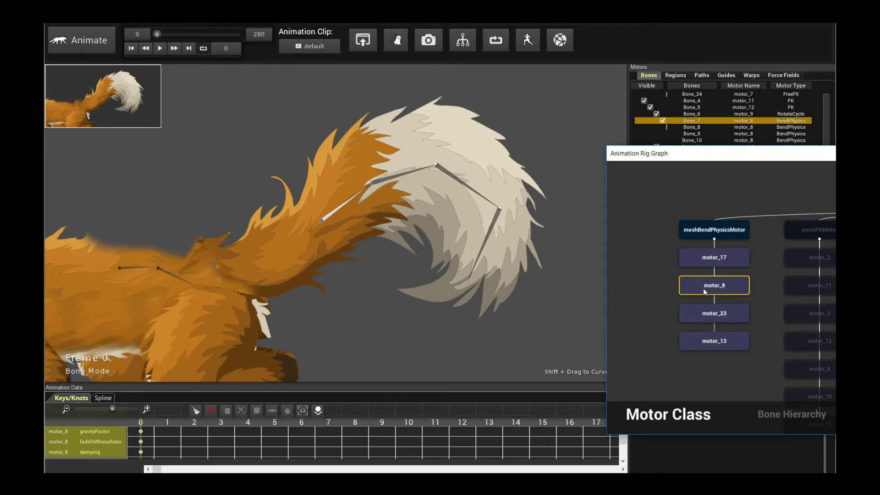
click(727, 315)
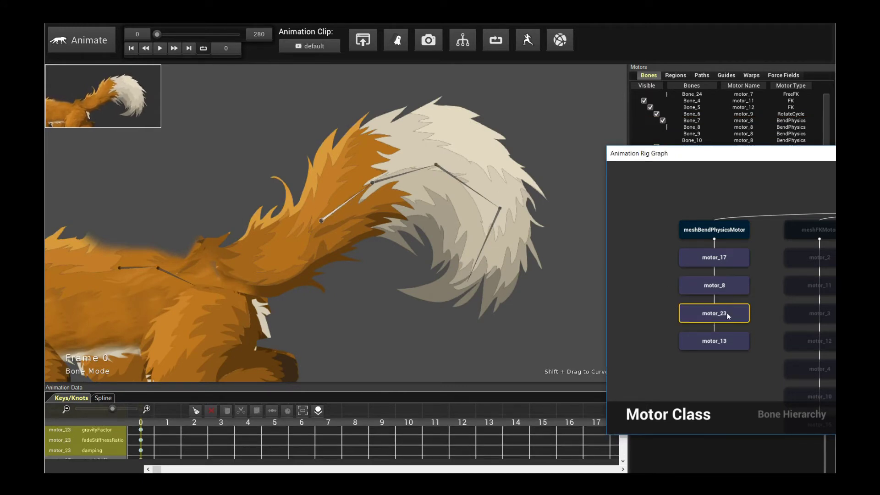
scroll(376, 308, down, 3)
middle_drag(317, 307, 482, 324)
scroll(364, 282, up, 3)
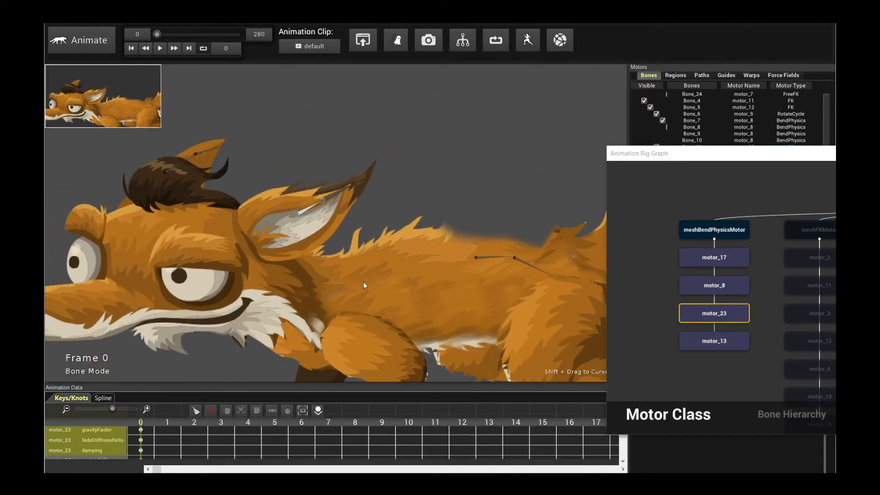
click(188, 158)
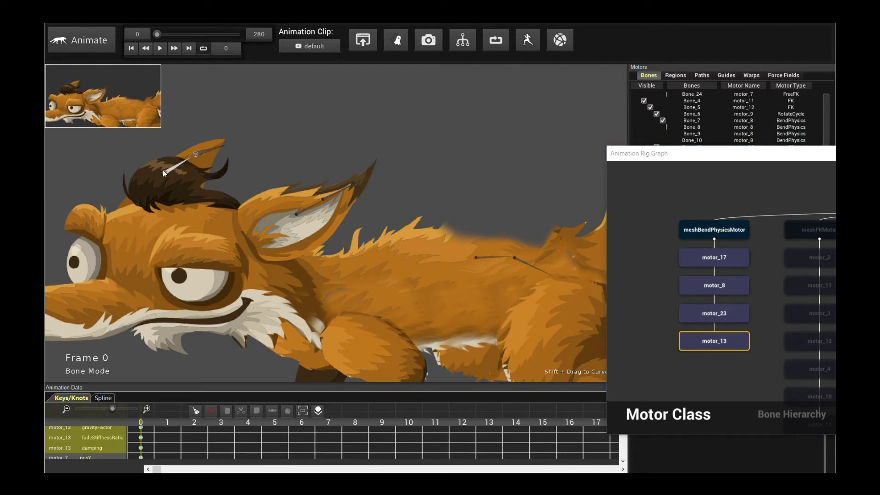
scroll(372, 181, down, 2)
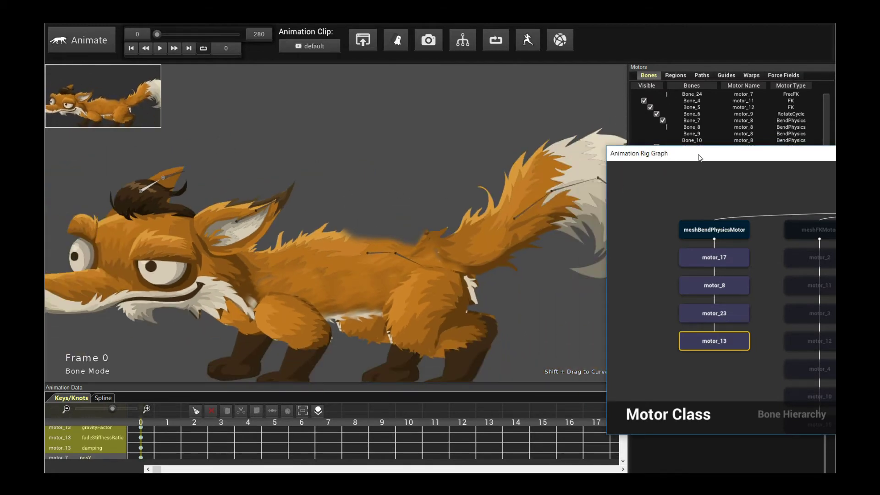
Step: View the rig graph's other motor classes and its Character root, and close the graph
drag(699, 158, 479, 198)
drag(532, 256, 443, 242)
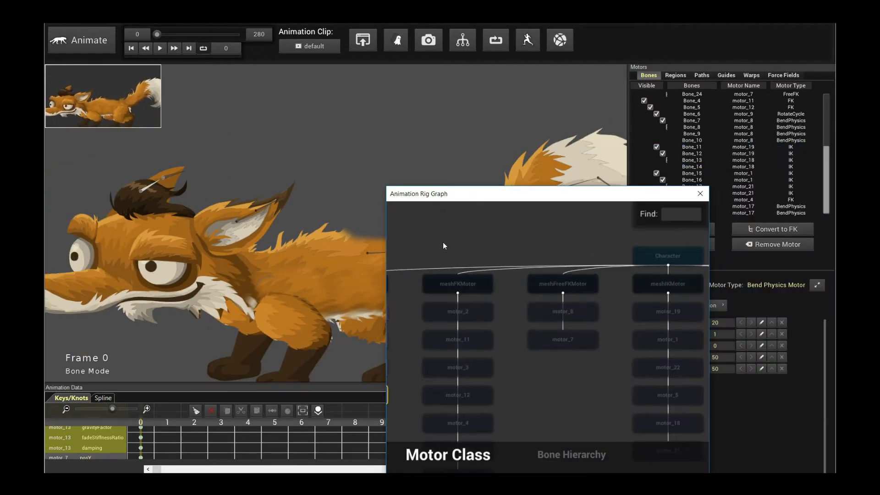
click(662, 257)
drag(614, 194, 476, 198)
click(568, 197)
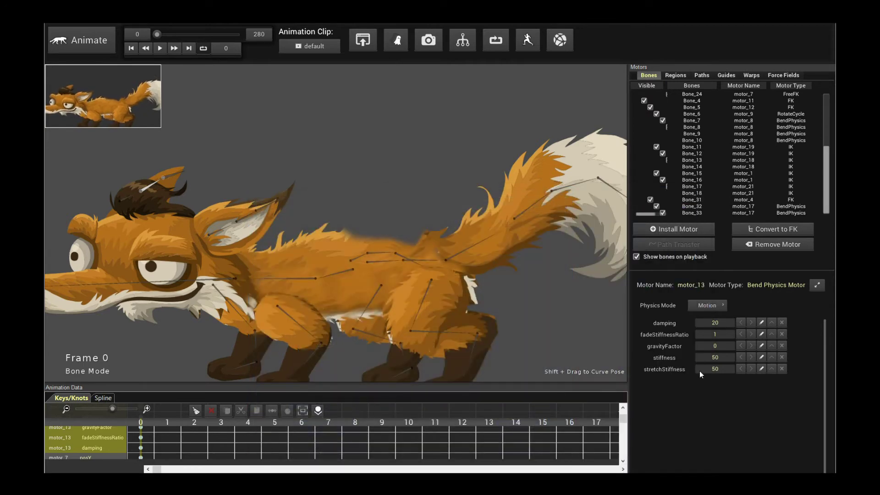
Step: Switch back to Unreal Engine's foxPhysics_character_data_meta asset and review the properties of the expanded bend physics chains
mouse_move(678, 481)
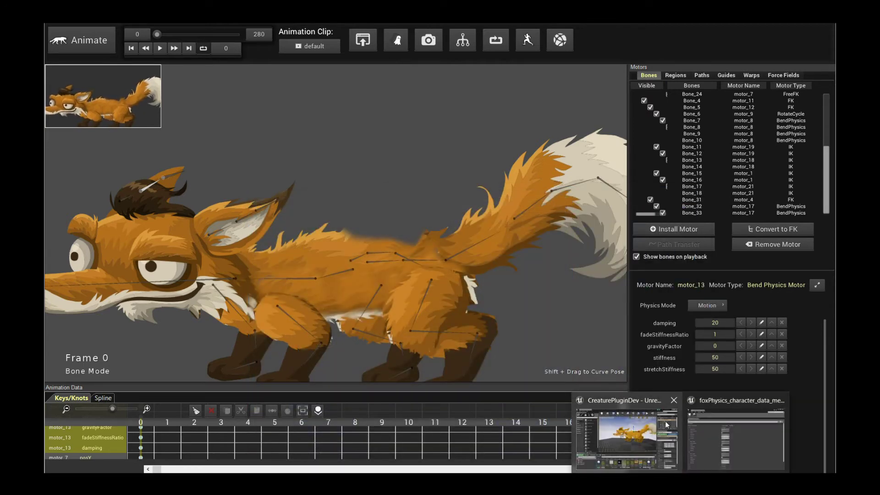
click(665, 423)
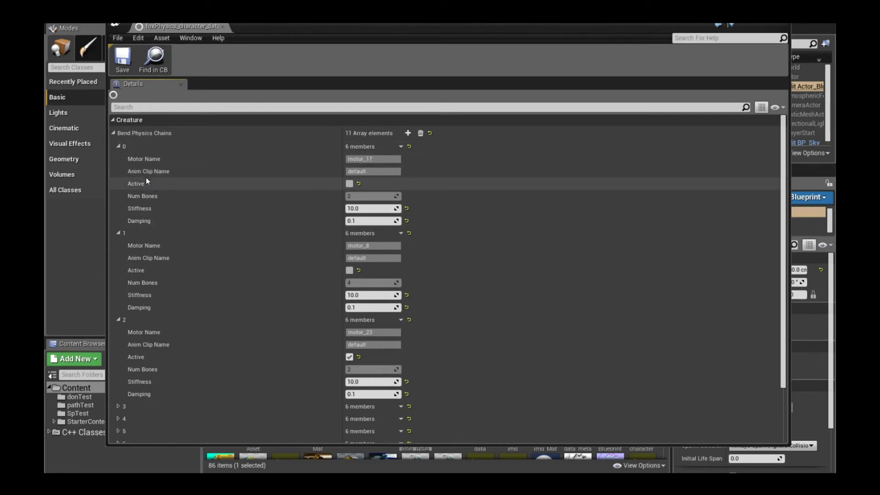
mouse_move(138, 174)
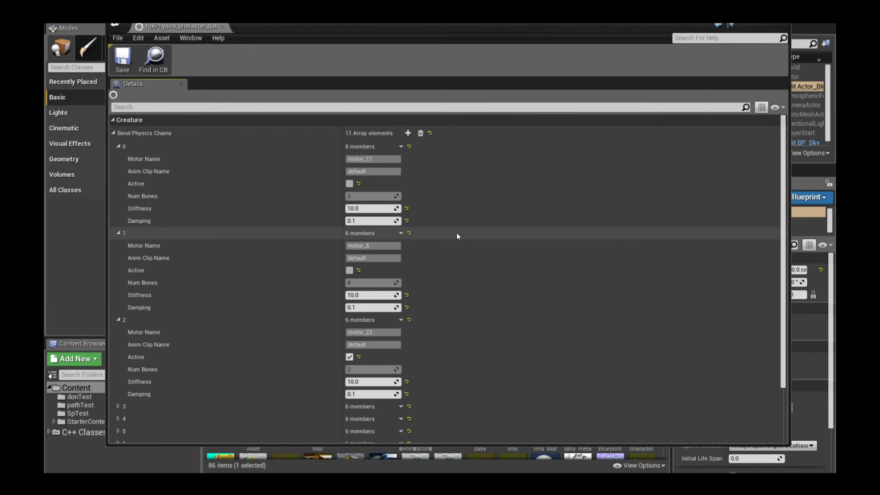
Step: Expand Bend Physics Chains 3, 4, 5 and 6 to examine their motor names and settings
scroll(460, 234, down, 4)
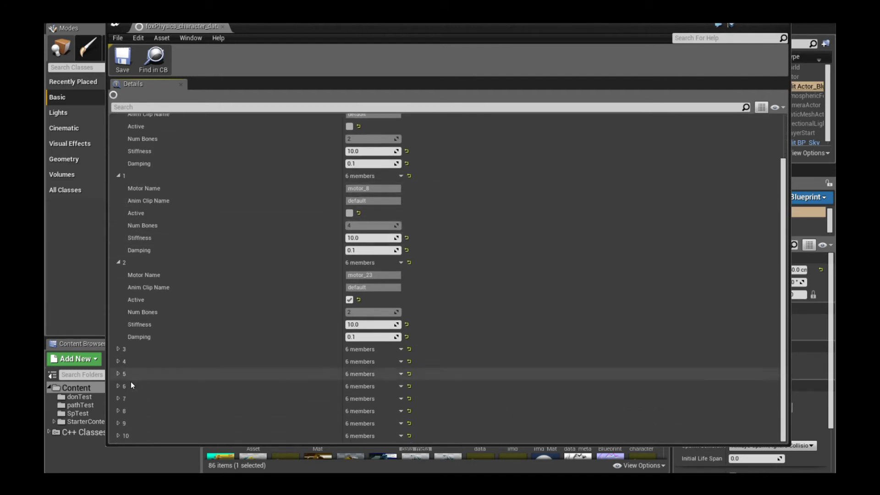
click(117, 349)
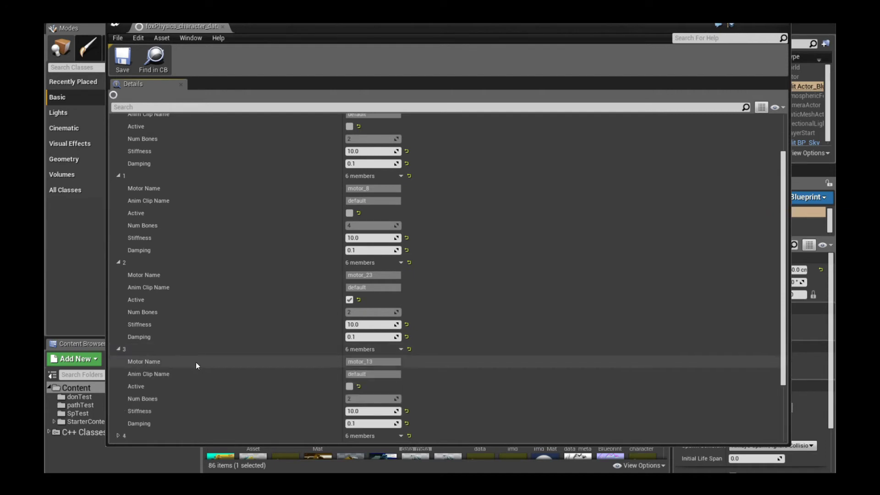
scroll(125, 365, down, 3)
click(117, 386)
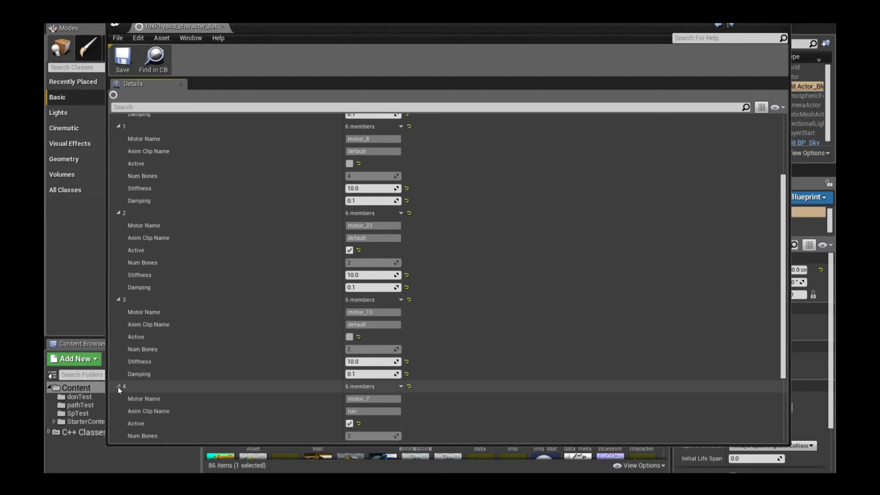
scroll(151, 389, down, 4)
click(117, 423)
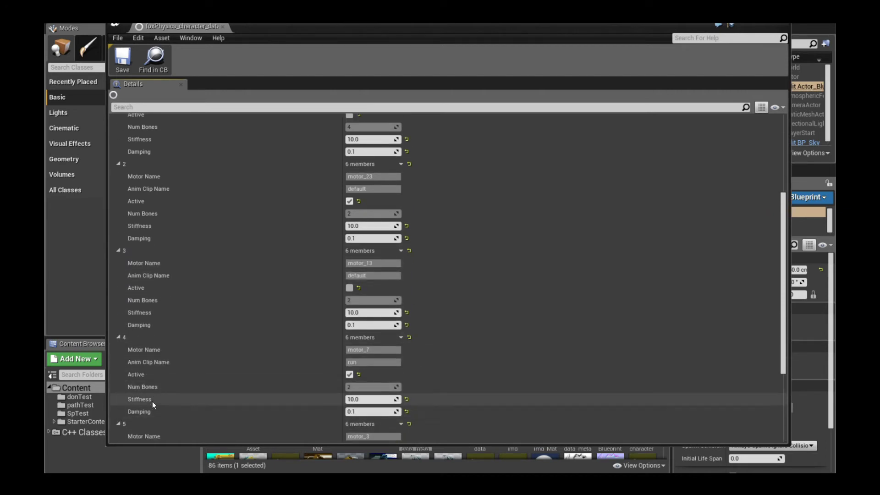
scroll(152, 401, down, 5)
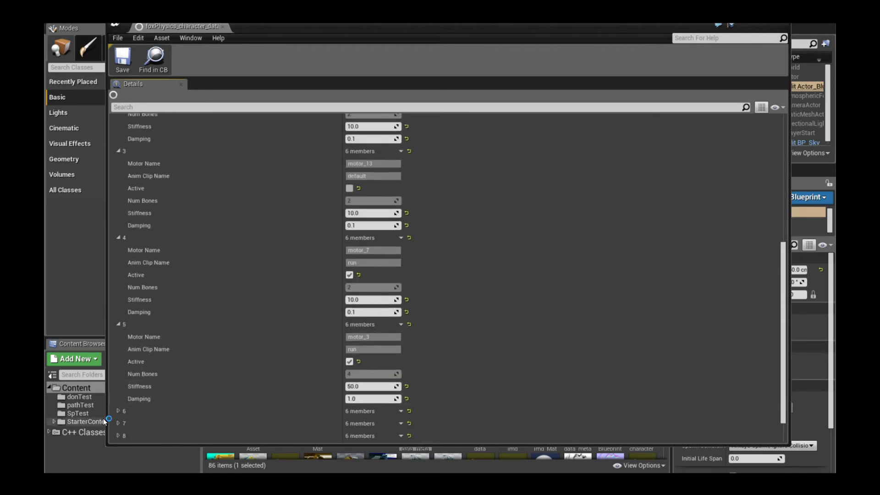
click(118, 410)
Step: Compare the animation clip names associated with the expanded bend physics chains
scroll(228, 397, down, 3)
scroll(227, 397, up, 4)
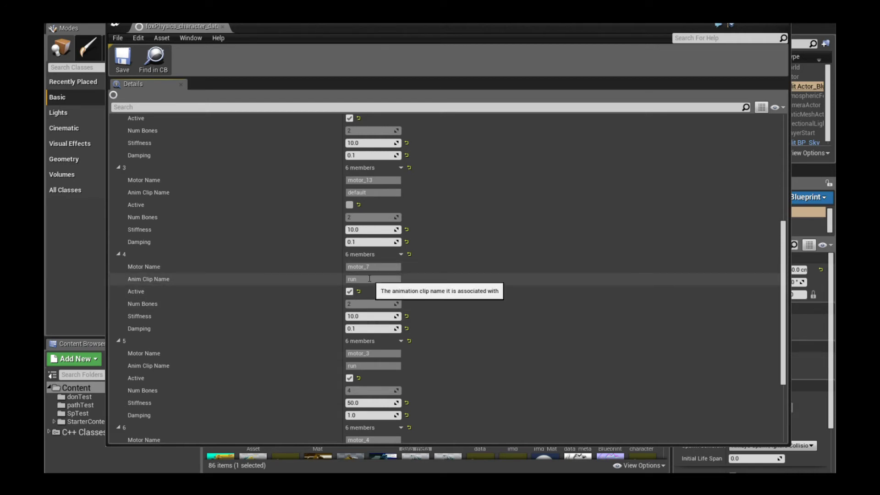
scroll(327, 287, down, 4)
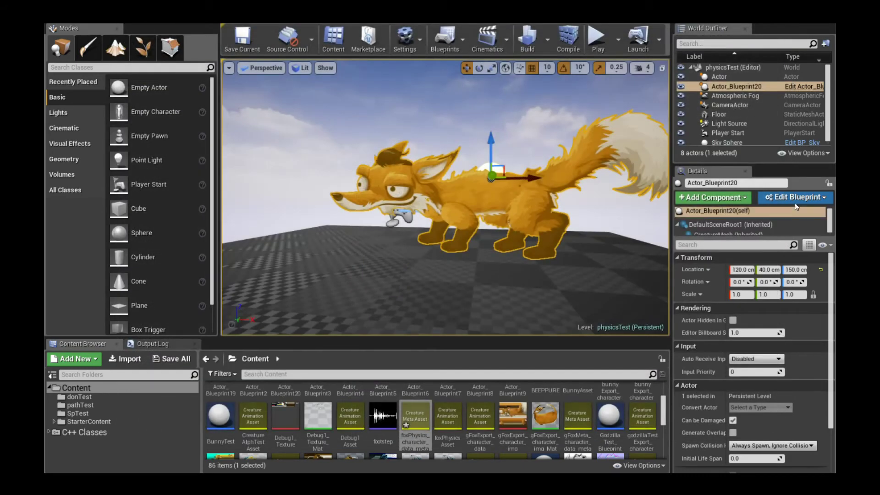
Step: Open Actor_Blueprint20's Event Graph and examine the Create Blue Print Bend Physics node wired to Event BeginPlay
click(795, 197)
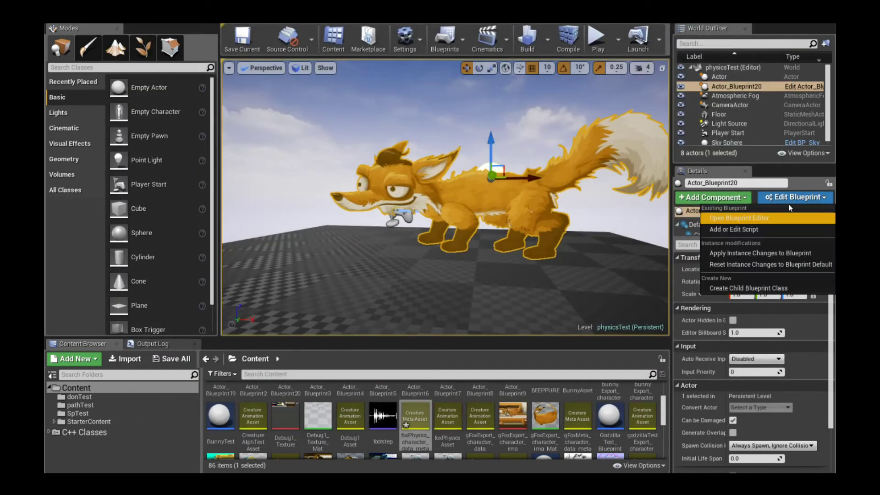
click(784, 218)
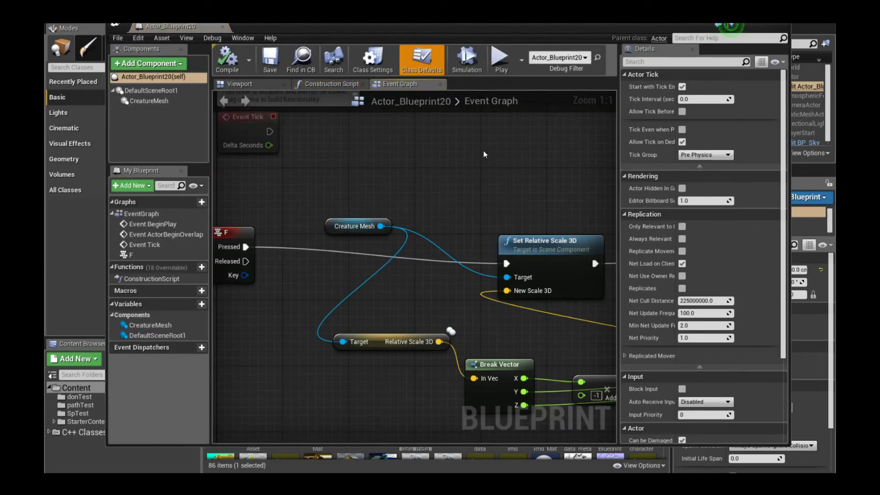
right_drag(482, 150, 499, 222)
click(289, 300)
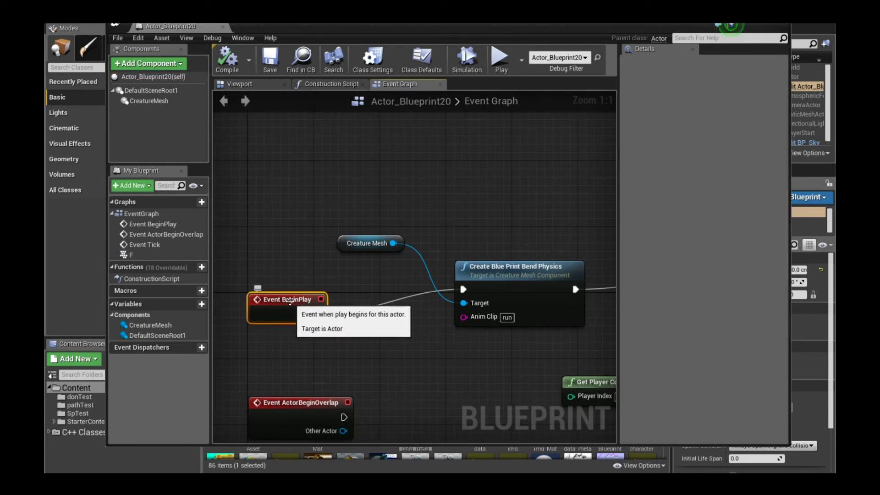
click(524, 296)
right_drag(524, 296, 463, 304)
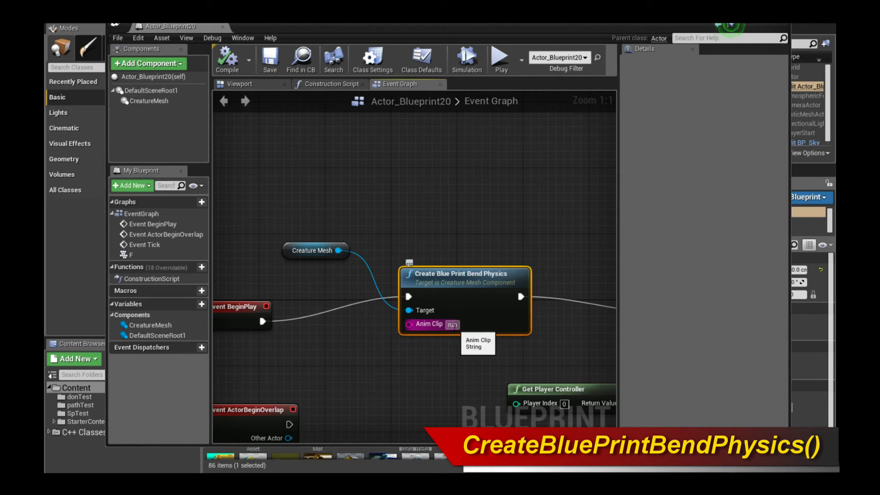
Step: Follow the BeginPlay chain to its Enable Input and Get Player Controller nodes, and dismiss the blueprint editor
right_drag(579, 325, 388, 339)
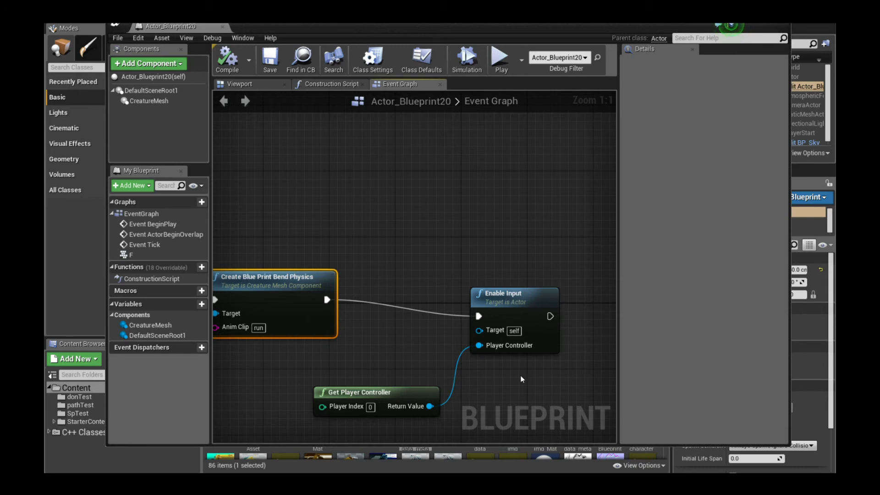
right_drag(521, 379, 510, 221)
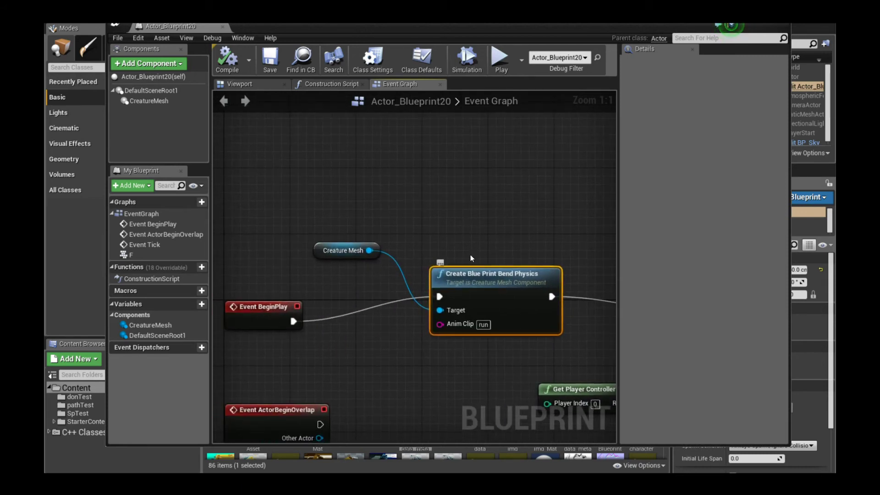
drag(326, 217, 392, 104)
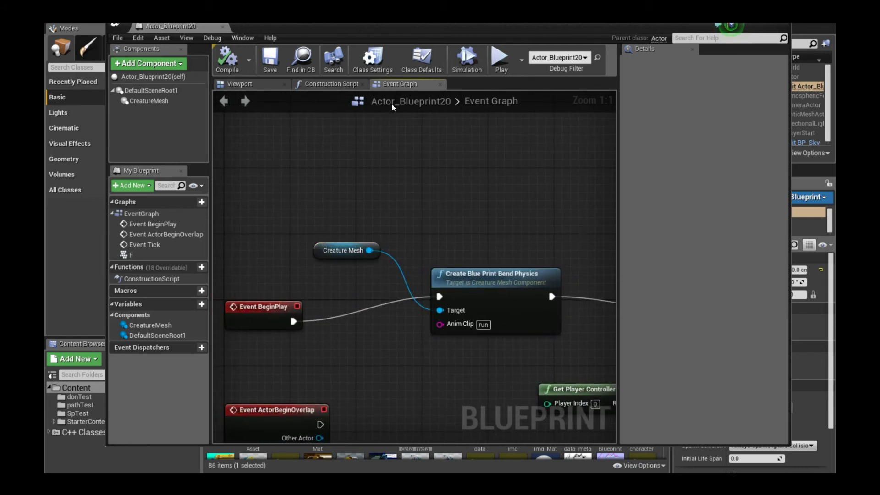
drag(460, 36, 413, 247)
click(679, 242)
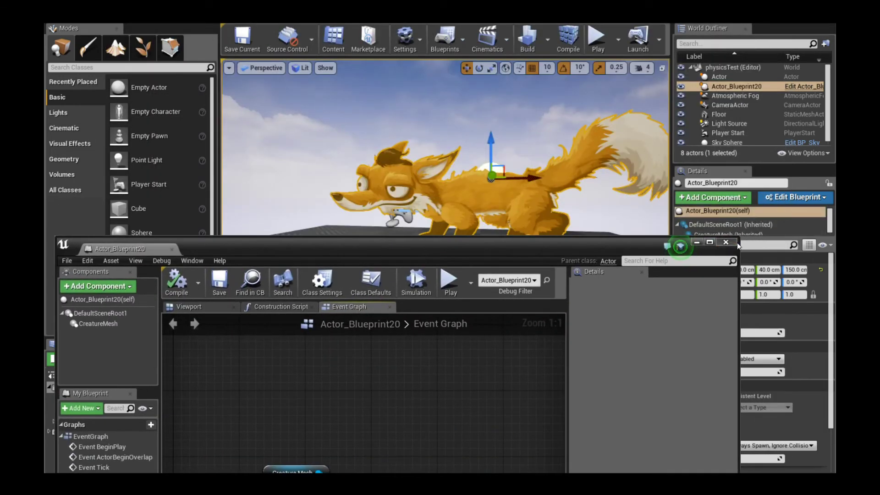
Step: Play the level, stop it and restart it to watch the fox's bend physics
click(597, 41)
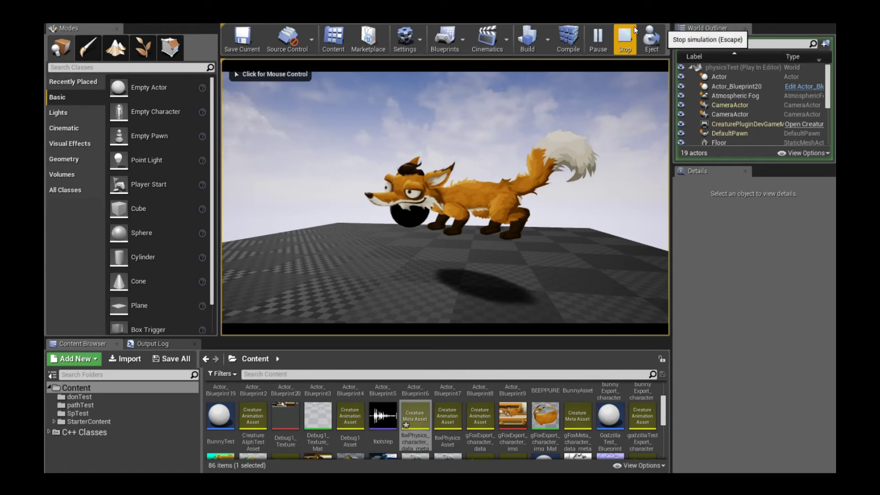
click(625, 37)
click(598, 37)
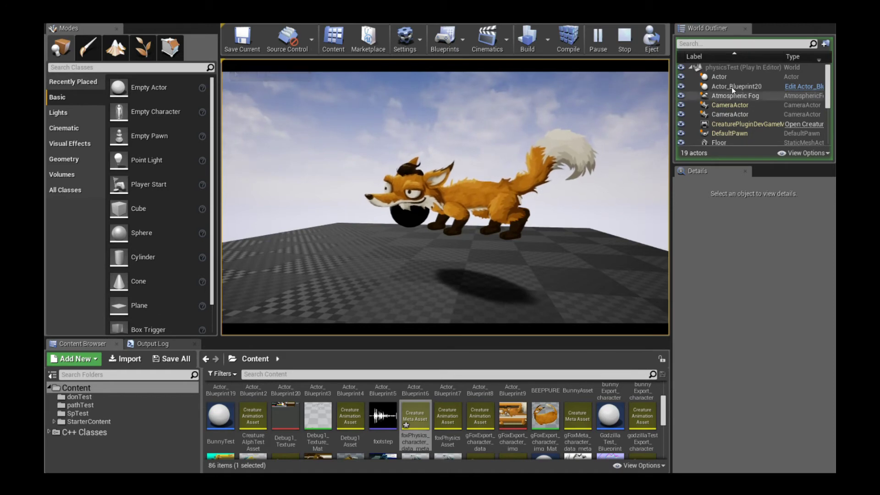
click(624, 39)
click(599, 41)
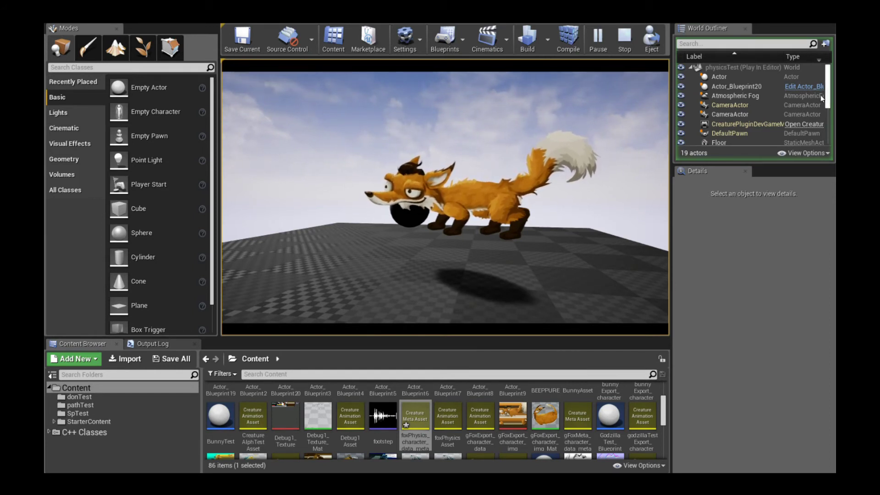
Step: Eject from the play session, move the fox actor vertically and sideways to test its live bend physics, and stop the simulation
click(652, 47)
click(502, 188)
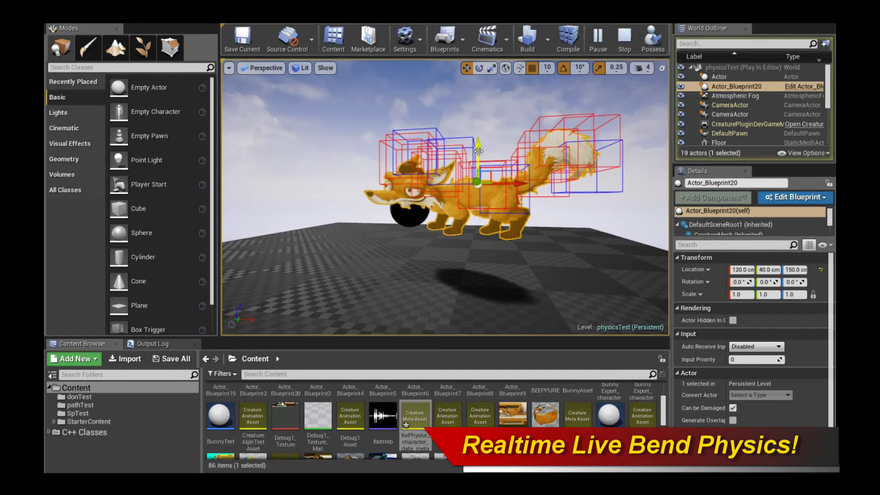
drag(480, 150, 497, 131)
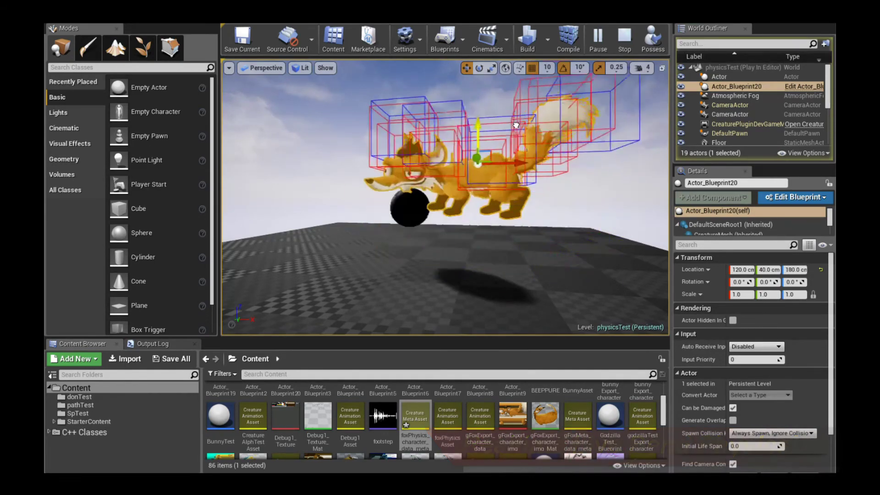
drag(513, 168, 473, 149)
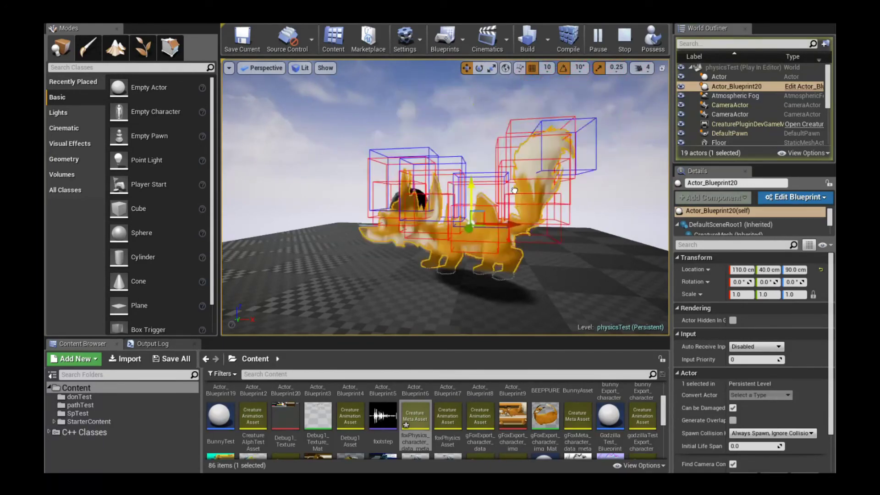
drag(544, 106, 567, 119)
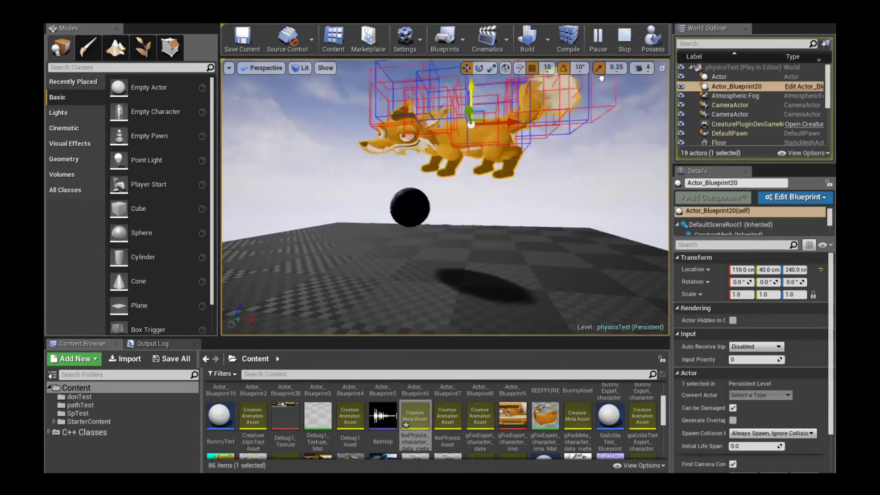
drag(516, 130, 476, 178)
click(626, 40)
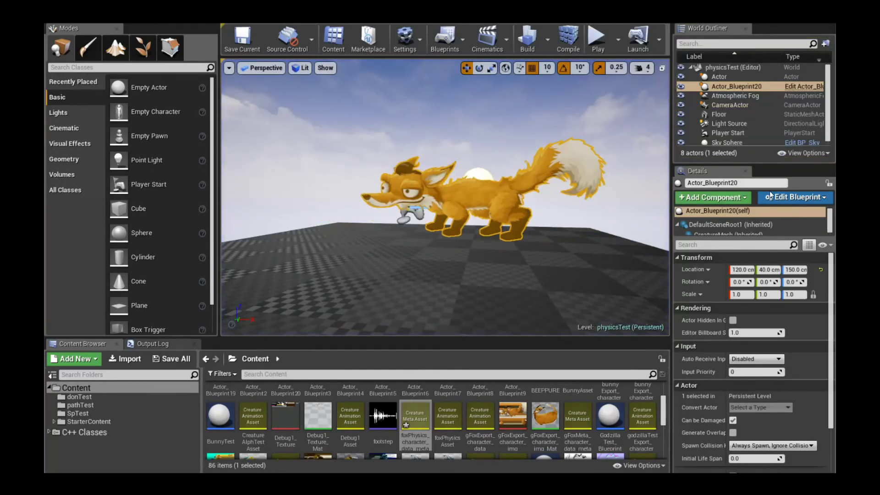
Step: Reopen Actor_Blueprint20's Event Graph beside the level view and review the BeginPlay chain up to Enable Input
click(785, 197)
click(772, 216)
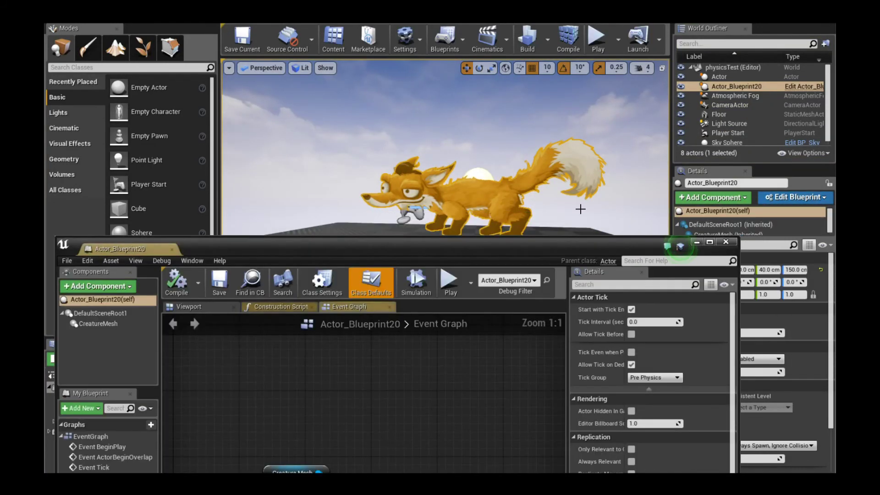
drag(514, 252, 675, 167)
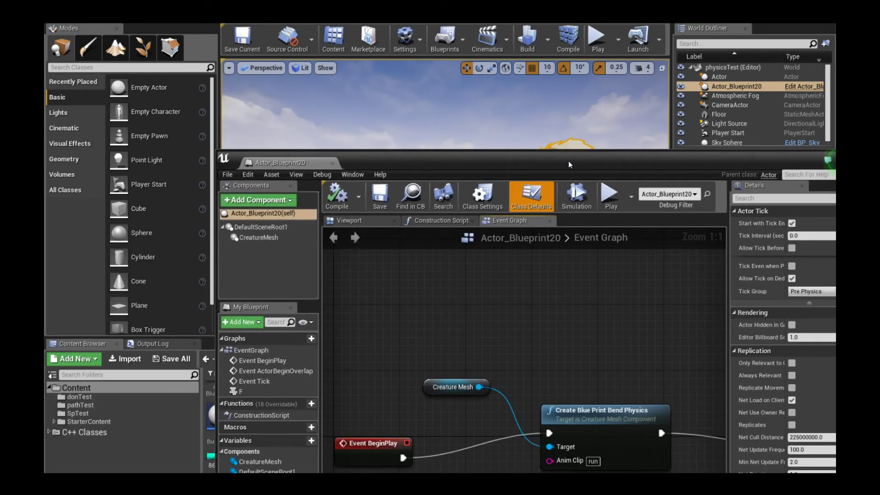
drag(568, 164, 539, 278)
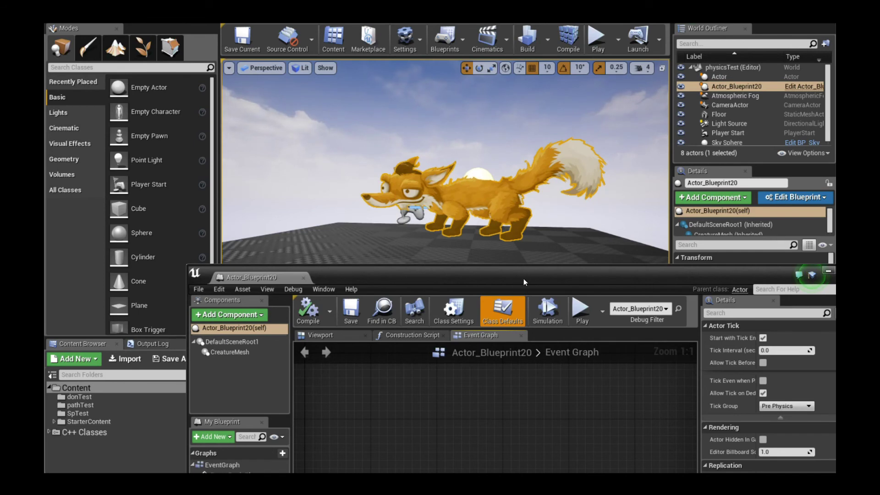
drag(524, 279, 552, 151)
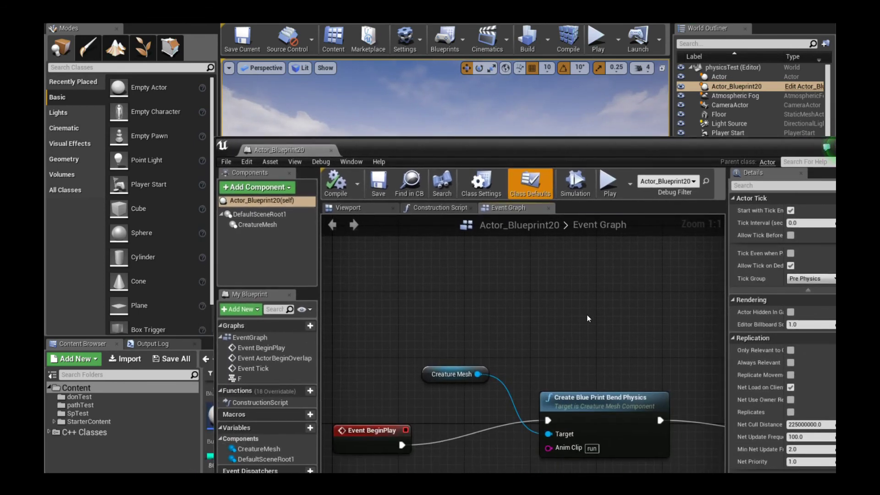
right_drag(586, 314, 516, 238)
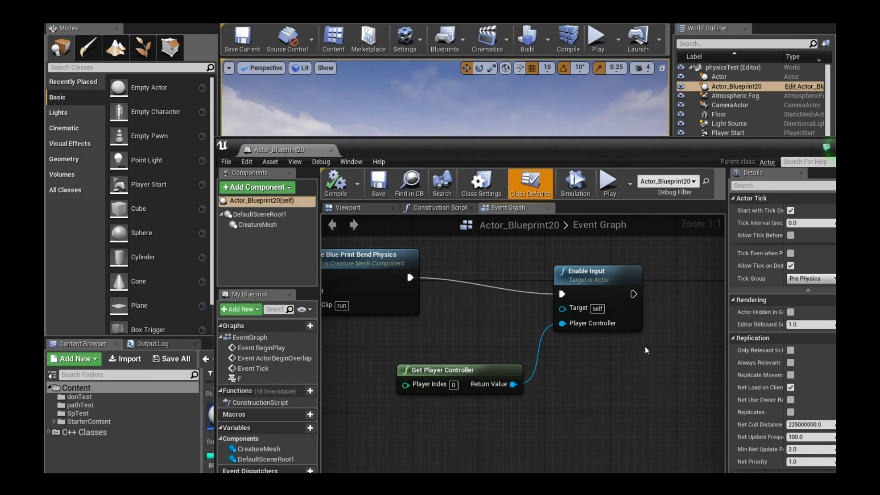
right_drag(401, 425, 524, 383)
Step: Trace the F input event's chain through the relative scale and vector nodes to its Create Blue Print Bend Physics node
scroll(524, 383, down, 2)
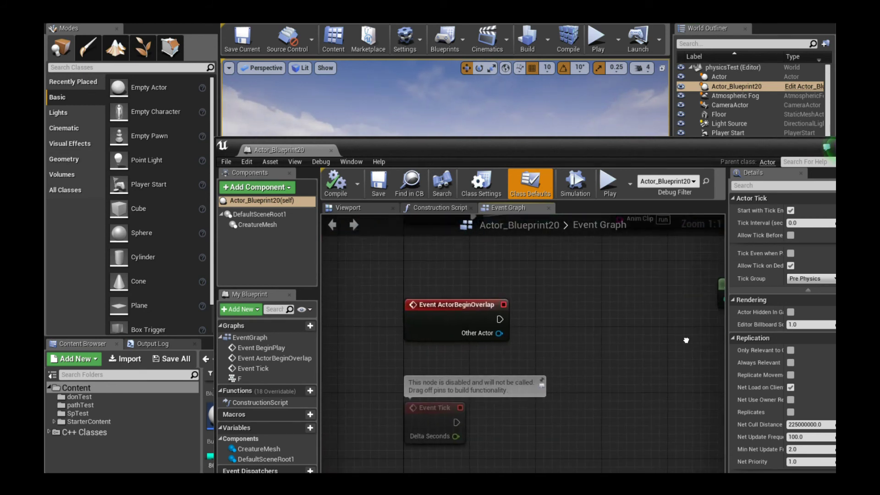
scroll(635, 347, down, 1)
scroll(635, 347, up, 2)
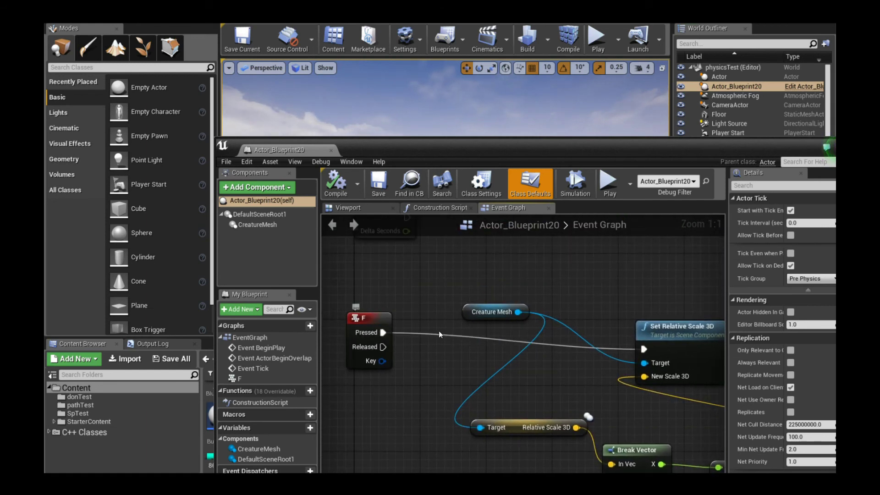
right_drag(667, 451, 487, 373)
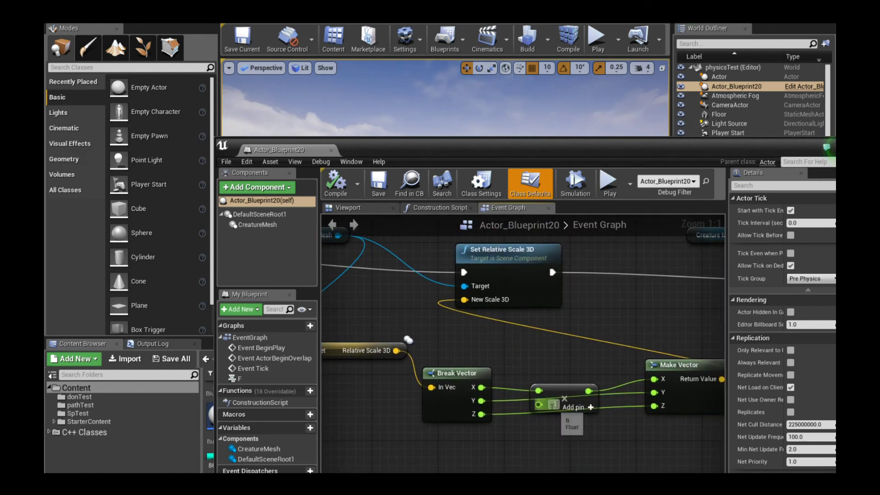
right_drag(540, 403, 466, 400)
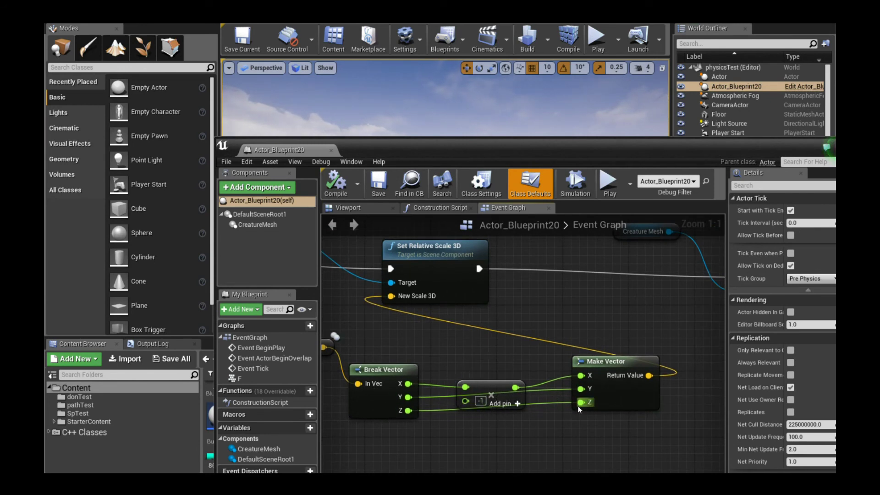
right_drag(645, 323, 583, 364)
right_drag(515, 351, 380, 344)
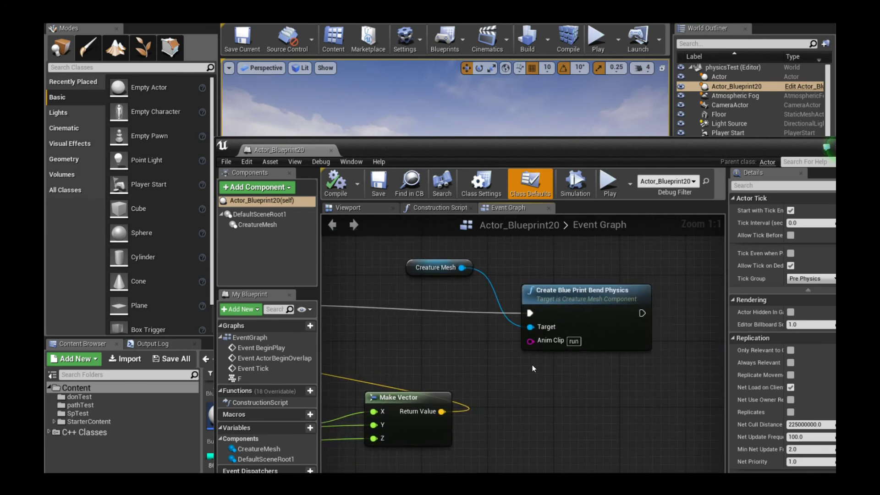
right_drag(533, 368, 418, 371)
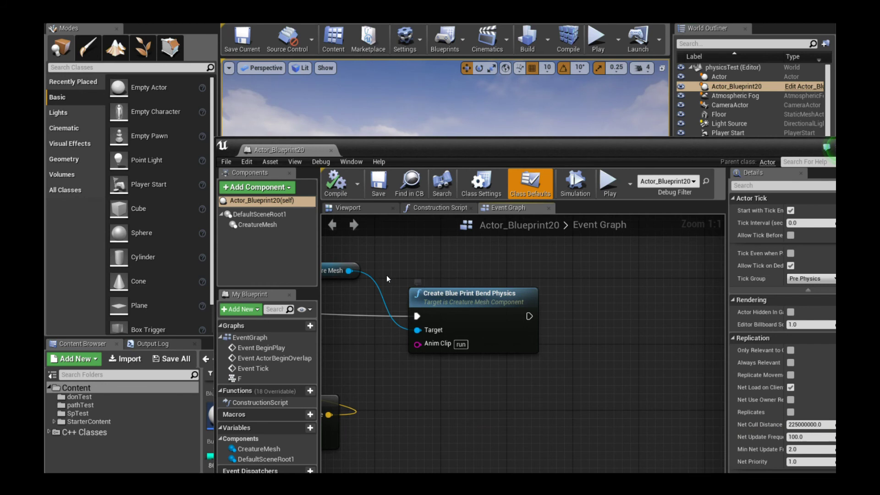
Step: Review how the F event's Set Relative Scale 3D node leads into the bend physics call and its Anim Clip input
right_drag(461, 260, 583, 286)
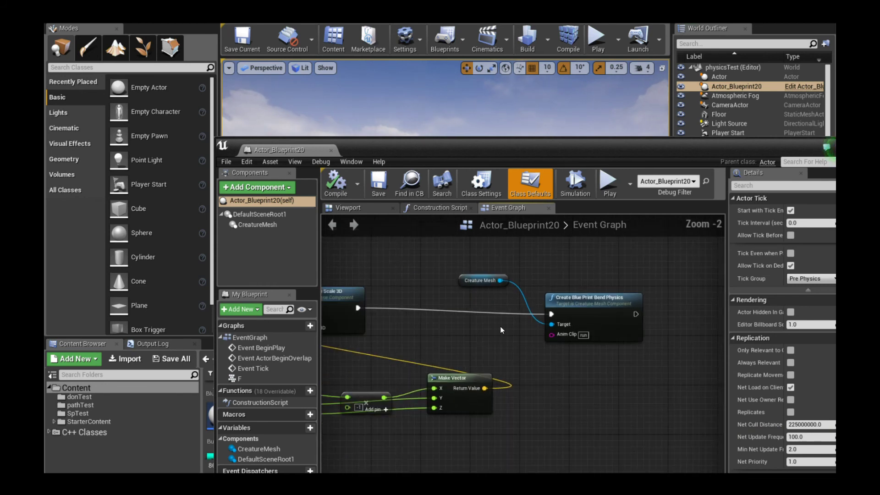
right_drag(501, 330, 583, 337)
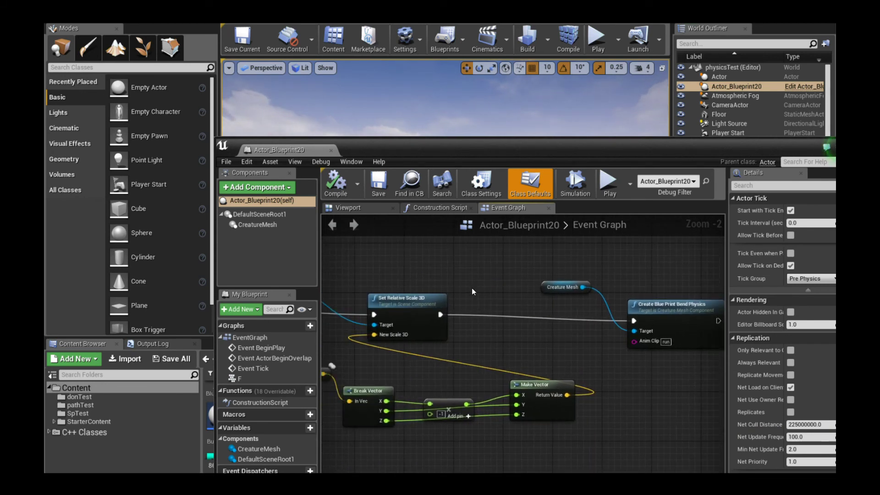
right_drag(472, 291, 523, 283)
right_drag(597, 359, 495, 353)
scroll(575, 366, up, 2)
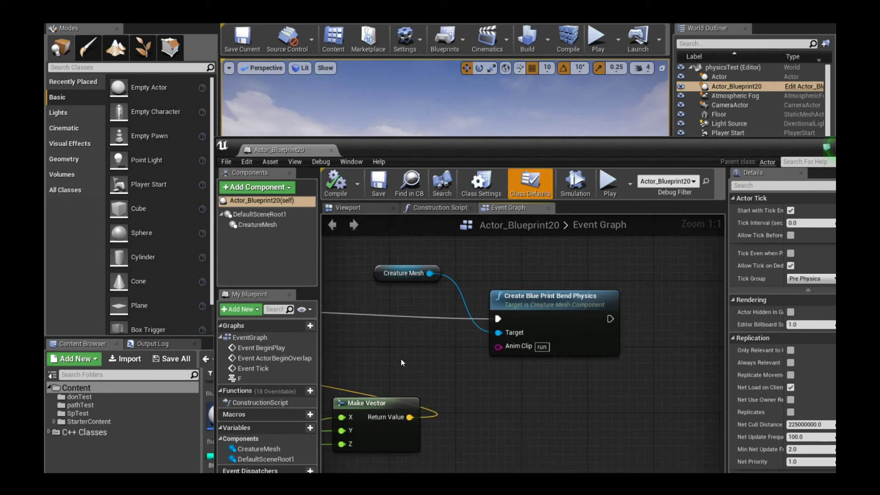
right_drag(410, 304, 535, 319)
right_drag(567, 380, 491, 375)
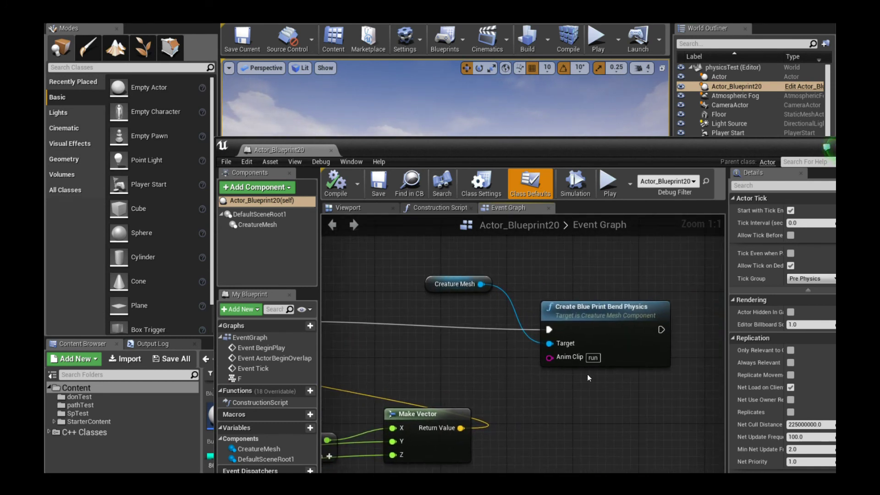
Step: Close the blueprint editor, play the level and trigger the F input event to flip the fox horizontally
drag(683, 156, 600, 232)
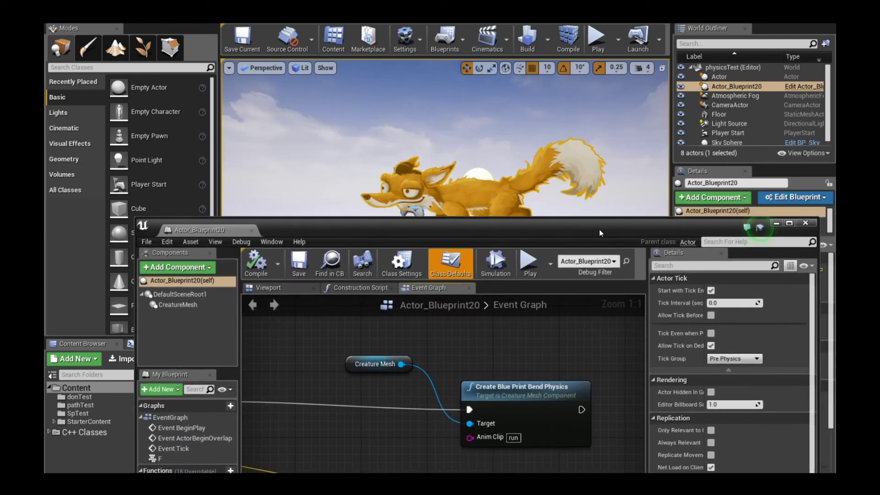
click(805, 224)
click(600, 44)
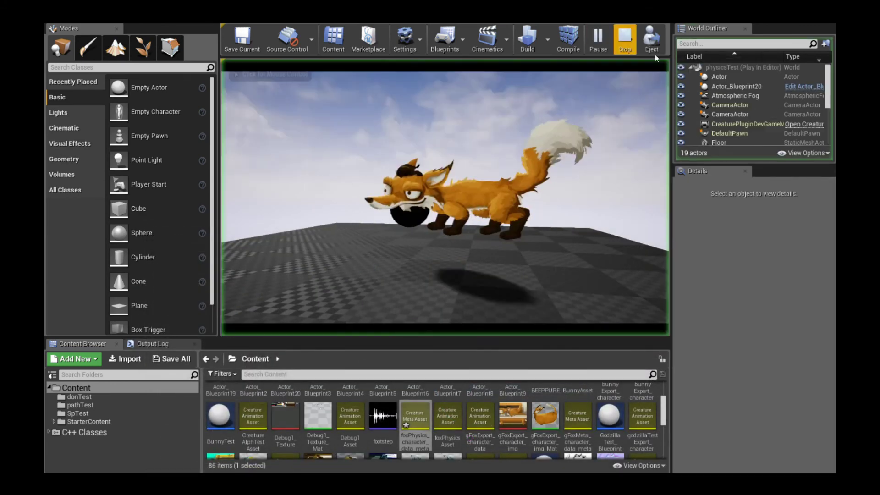
click(572, 128)
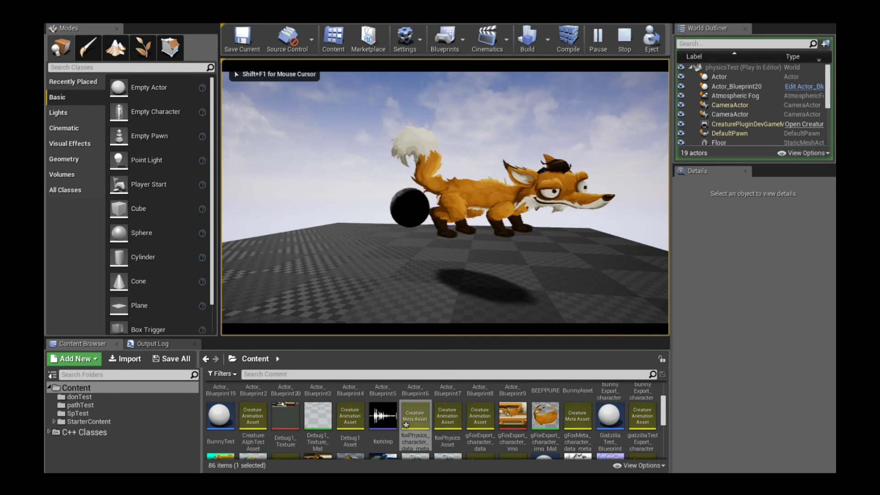
key(Left)
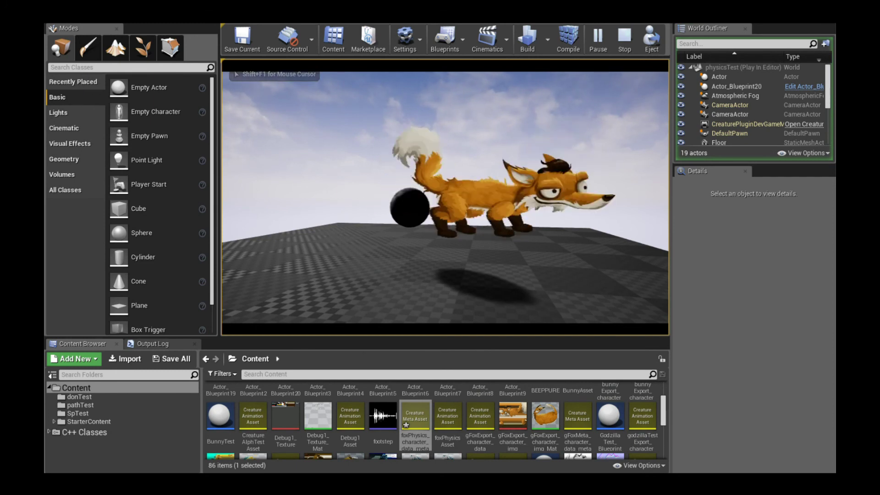
Step: Turn the fox back and forth between facing left and right in the running level to test its bend physics
key(Right)
key(Left)
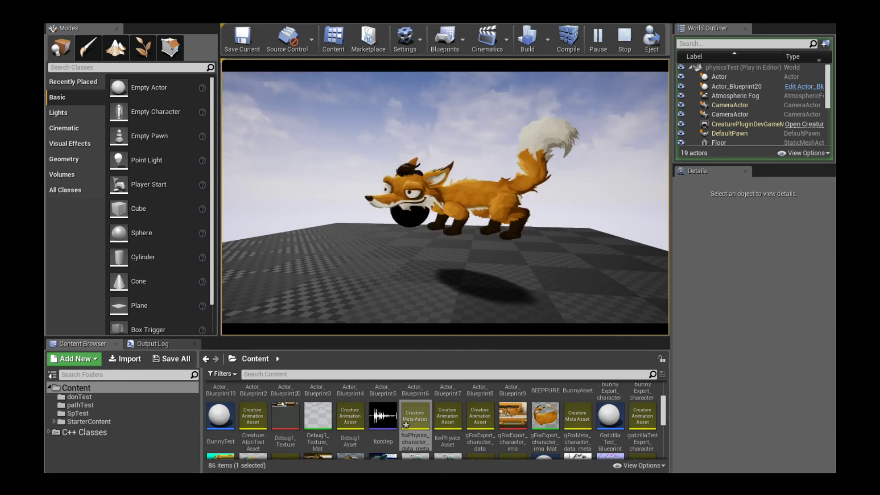
key(Right)
key(Left)
key(Right)
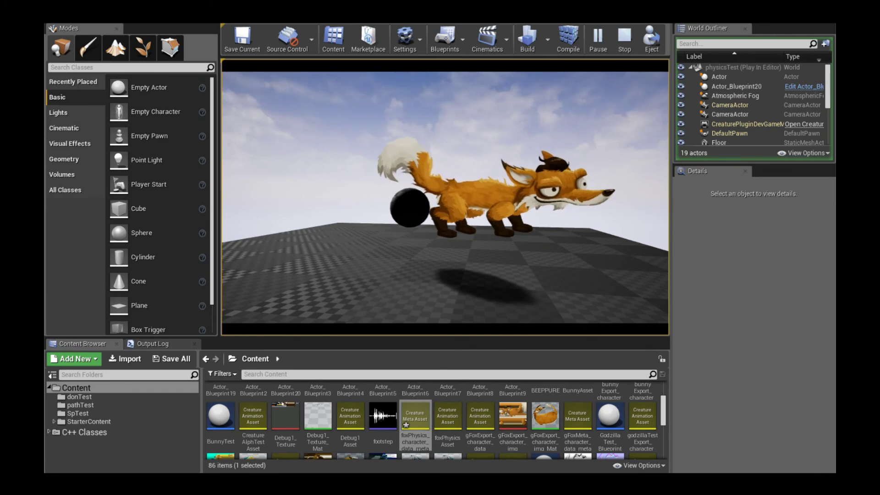
Step: Eject from the player and swing the flipped fox actor widely sideways and vertically through the running level to test its bending
key(shift+F1)
click(650, 36)
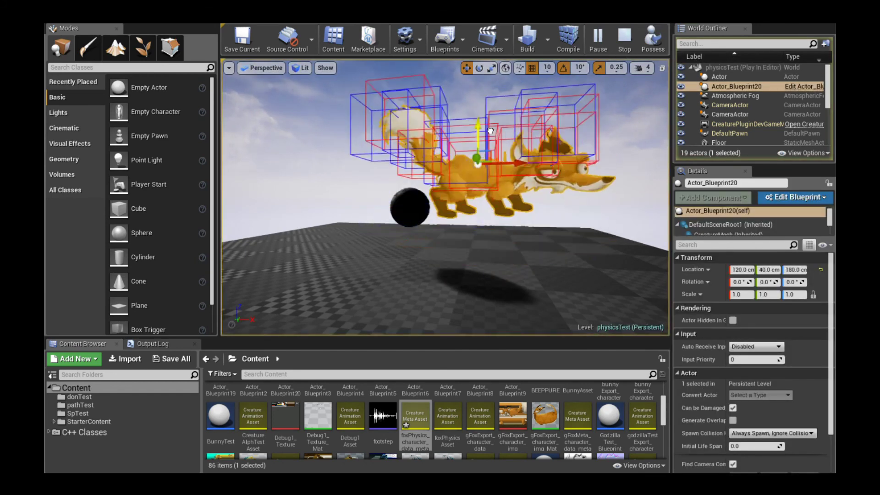
drag(478, 151, 517, 170)
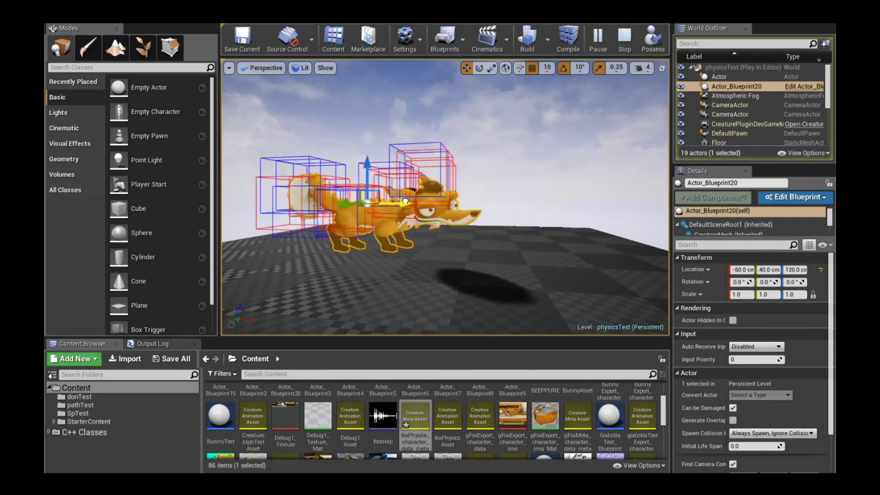
mouse_move(518, 204)
mouse_down()
mouse_move(542, 205)
mouse_move(509, 205)
mouse_move(517, 205)
mouse_up()
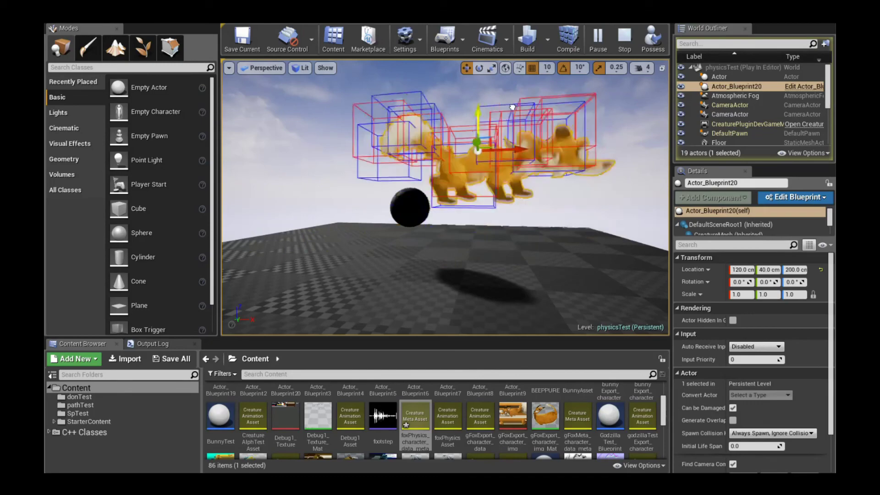
drag(528, 170, 447, 172)
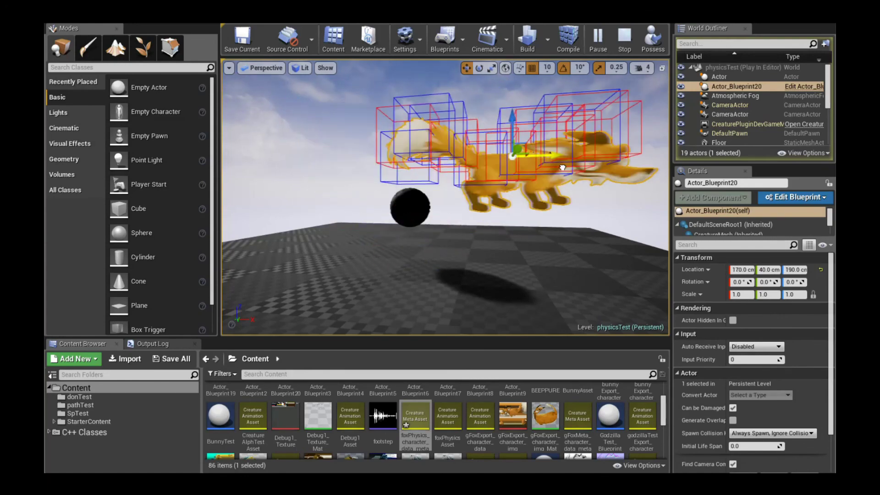
drag(465, 158, 558, 167)
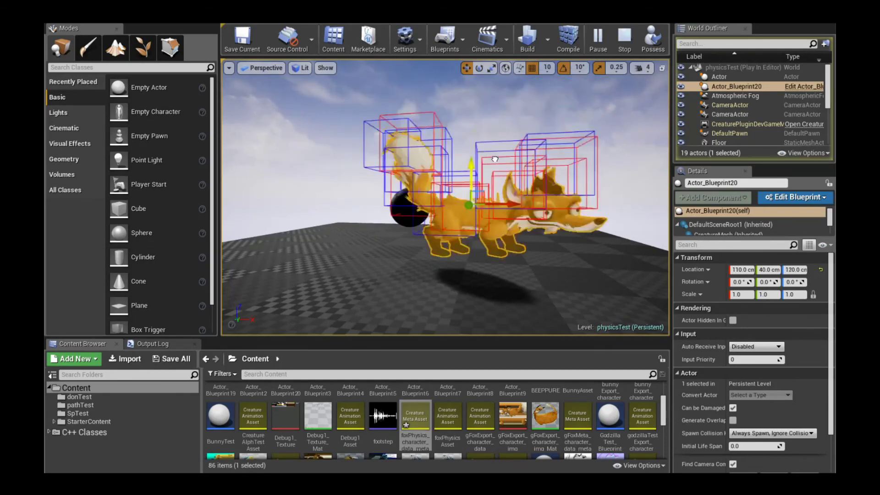
Step: Shift the flipped fox in shorter sideways and vertical moves, leaving it at about X 110 cm, Y 40 cm and Z 150 cm
drag(485, 105, 549, 186)
mouse_move(513, 207)
mouse_down()
mouse_move(349, 197)
mouse_move(510, 197)
mouse_up()
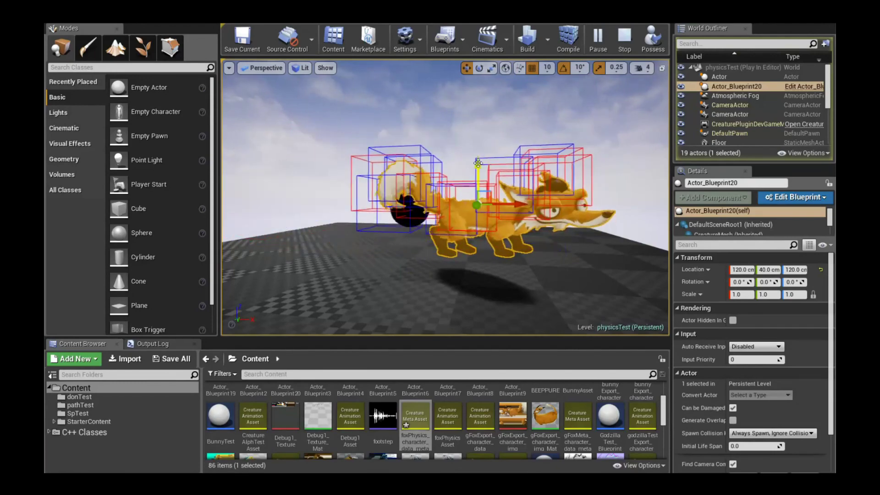
drag(509, 167, 509, 141)
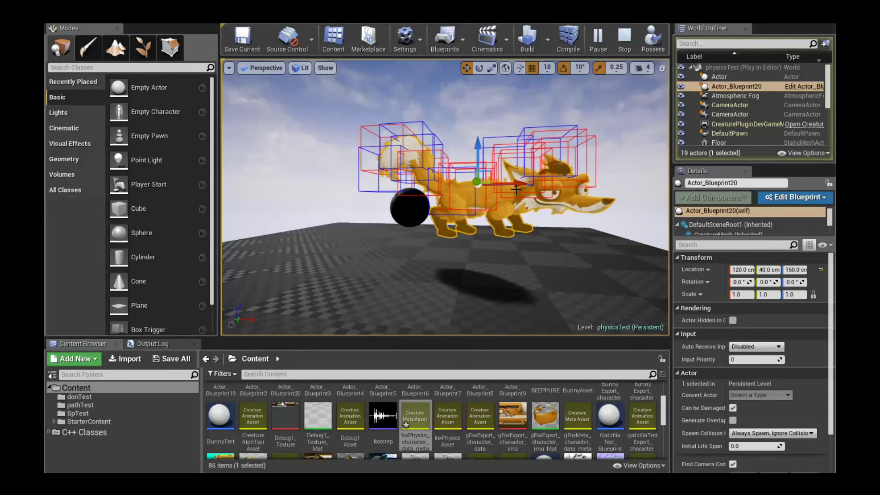
mouse_move(525, 187)
mouse_down()
mouse_move(365, 184)
mouse_move(546, 189)
mouse_move(417, 190)
mouse_move(508, 192)
mouse_up()
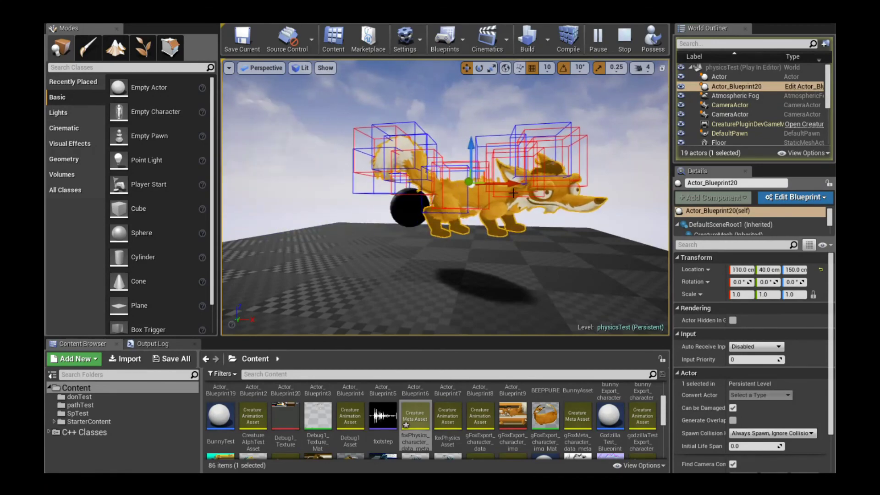